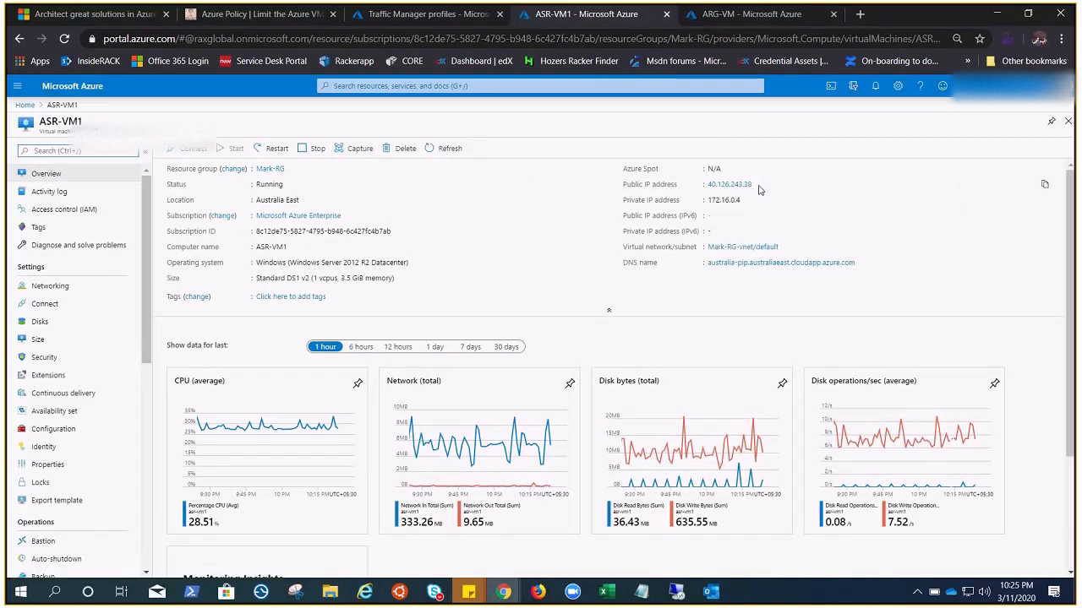
- Open ASR-VM1's public IP address 40.126.243.38 in a new browser tab to check its website
{"action": "left_click", "coordinate": [860, 13]}
{"action": "type", "text": "40.126.243.38"}
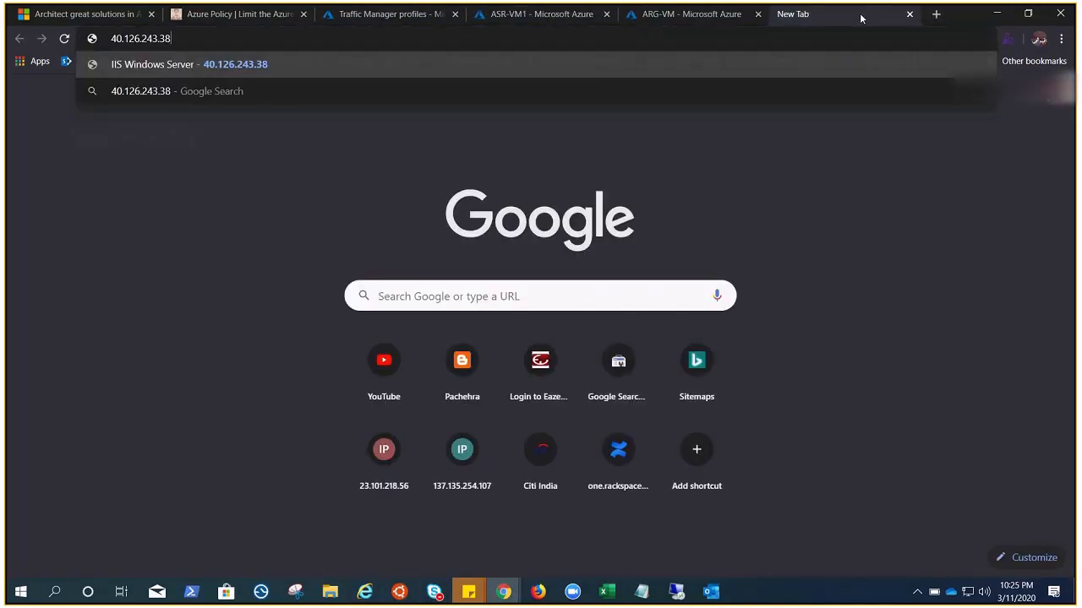
{"action": "key", "text": "Return"}
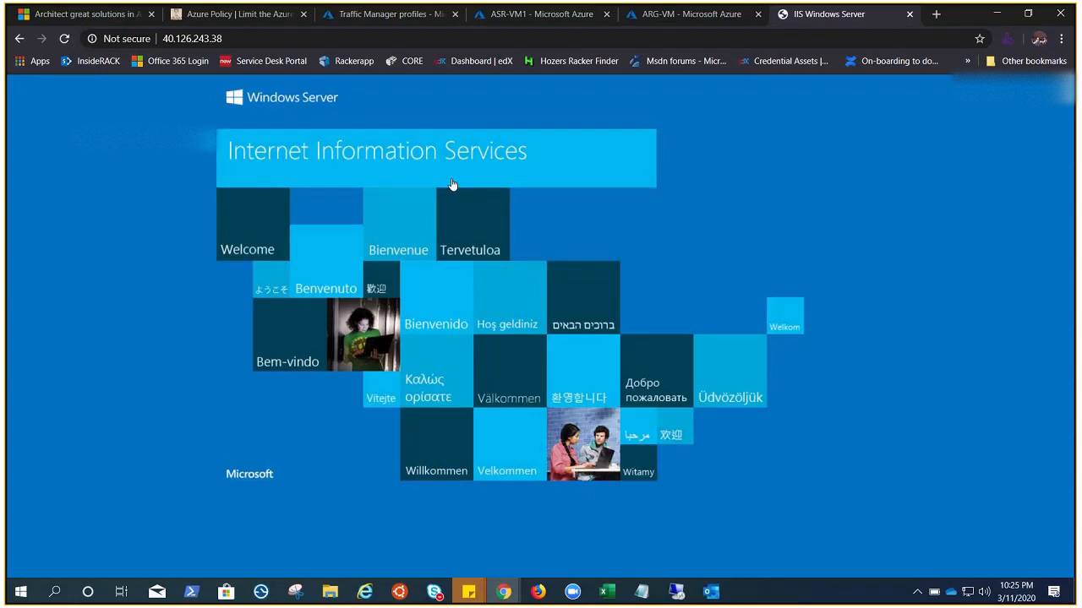
- Look up ARG-VM's public IP address and open 40.83.140.79 in a new browser tab to check its website
{"action": "left_click", "coordinate": [581, 20]}
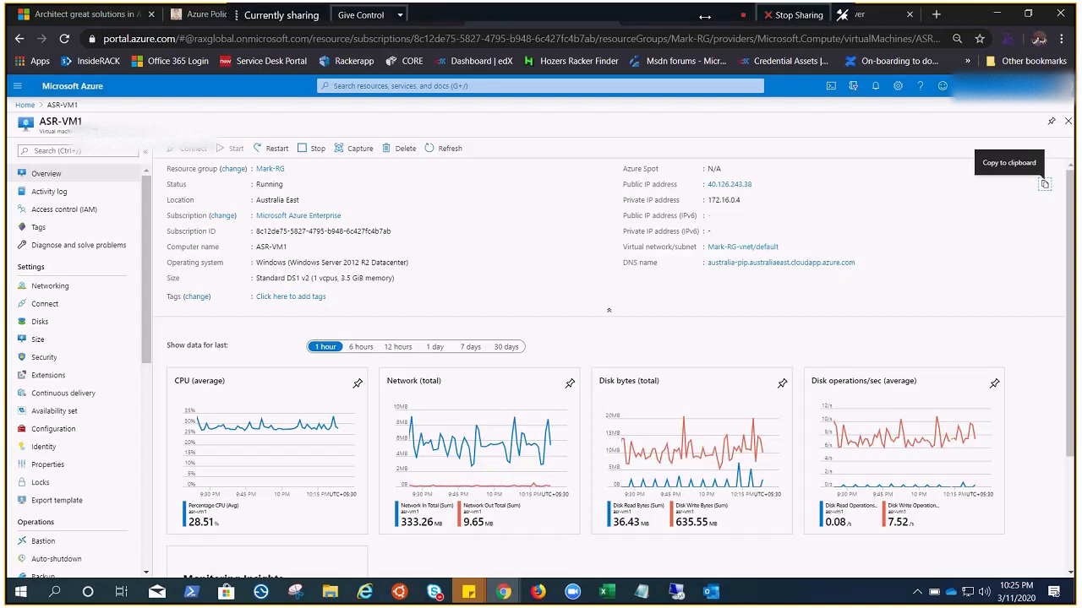
{"action": "left_click", "coordinate": [675, 23]}
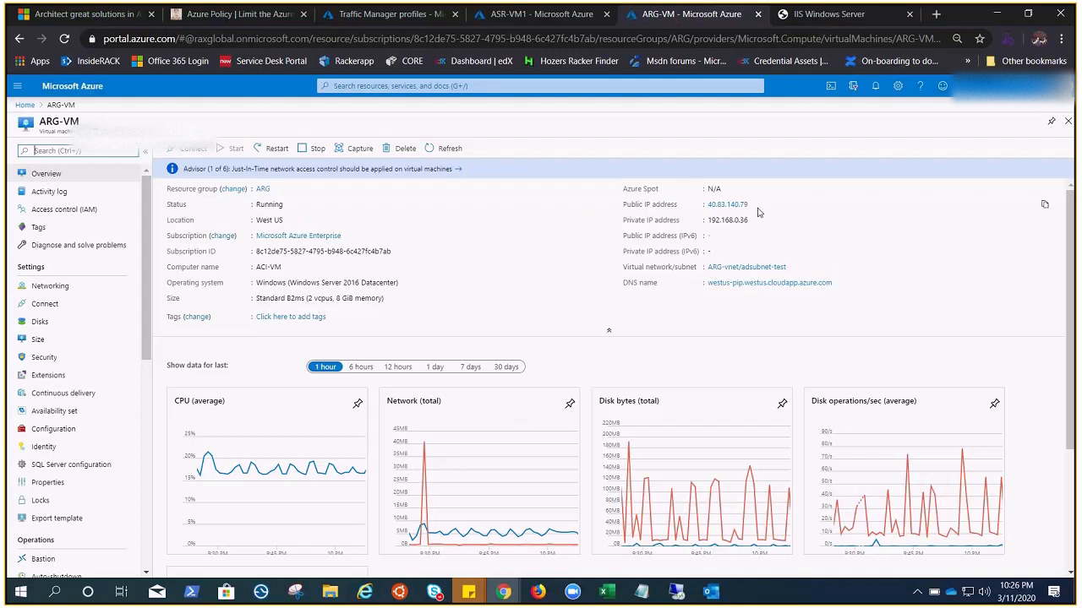
{"action": "left_click", "coordinate": [936, 13]}
{"action": "type", "text": "40.83.140.79"}
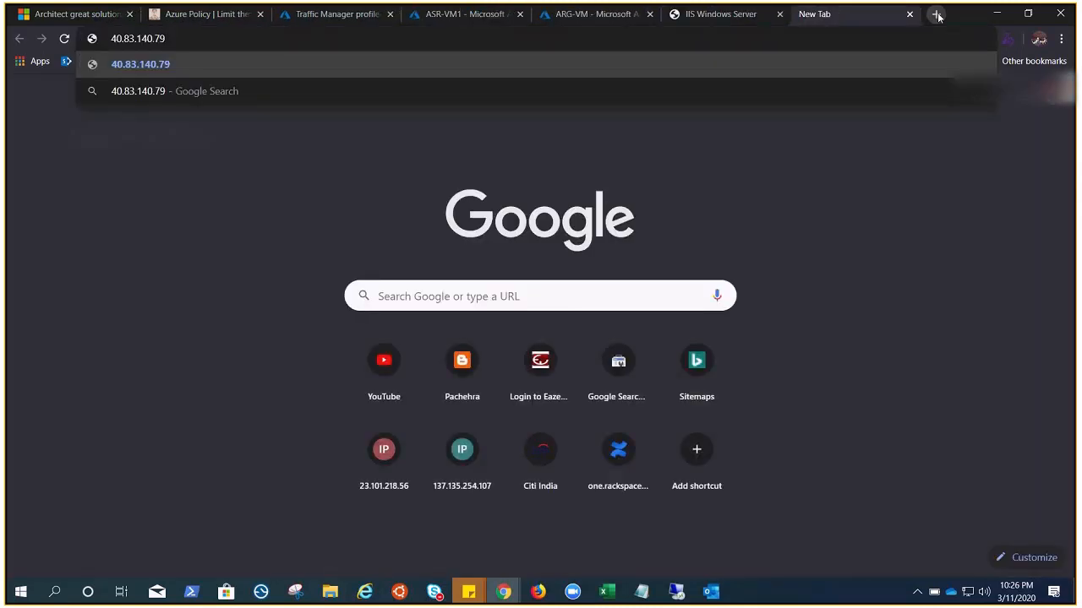
{"action": "key", "text": "Return"}
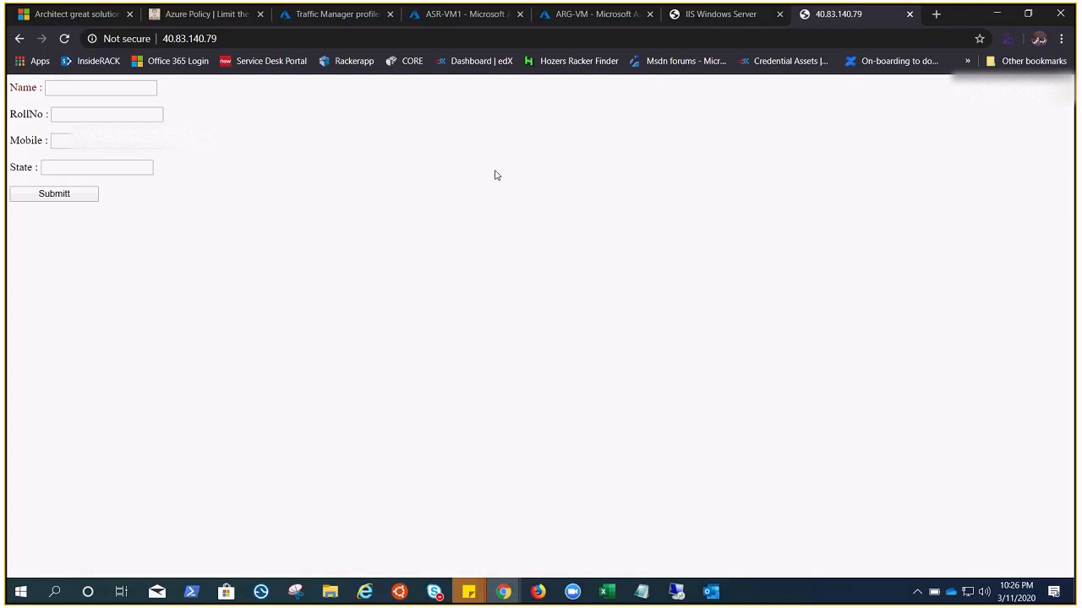
- Start creating a new Traffic Manager profile from the Traffic Manager profiles page
{"action": "left_click", "coordinate": [337, 16]}
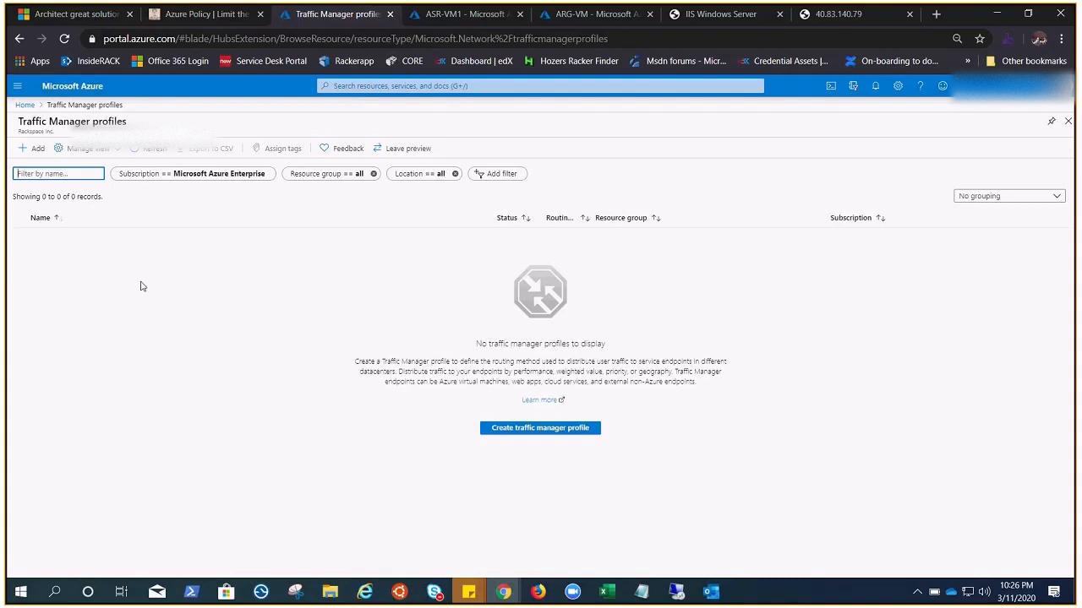
{"action": "left_click", "coordinate": [557, 433]}
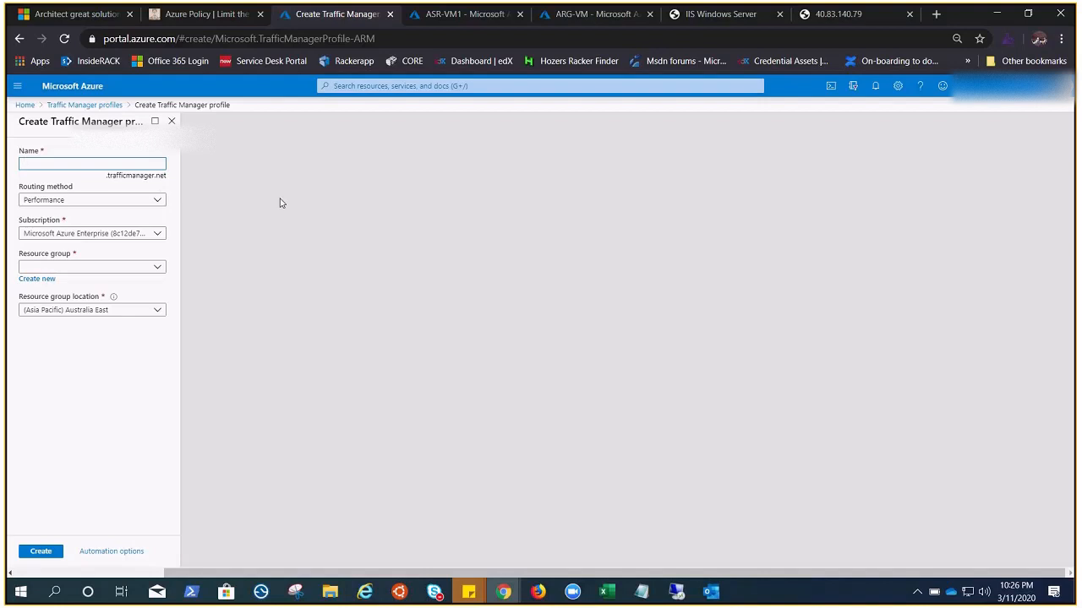
{"action": "type", "text": "emo"}
{"action": "type", "text": "-"}
{"action": "type", "text": "pachehra"}
{"action": "type", "text": "-TM"}
{"action": "key", "text": "BackSpace"}
{"action": "key", "text": "BackSpace"}
{"action": "key", "text": "BackSpace"}
{"action": "key", "text": "BackSpace"}
{"action": "key", "text": "BackSpace"}
{"action": "key", "text": "BackSpace"}
{"action": "key", "text": "BackSpace"}
{"action": "key", "text": "BackSpace"}
{"action": "key", "text": "BackSpace"}
{"action": "key", "text": "BackSpace"}
{"action": "key", "text": "BackSpace"}
{"action": "key", "text": "BackSpace"}
{"action": "key", "text": "BackSpace"}
{"action": "key", "text": "BackSpace"}
{"action": "key", "text": "BackSpace"}
- Name the Traffic Manager profile pachehra and choose the Performance routing method
{"action": "type", "text": "pachehra"}
{"action": "left_click", "coordinate": [158, 205]}
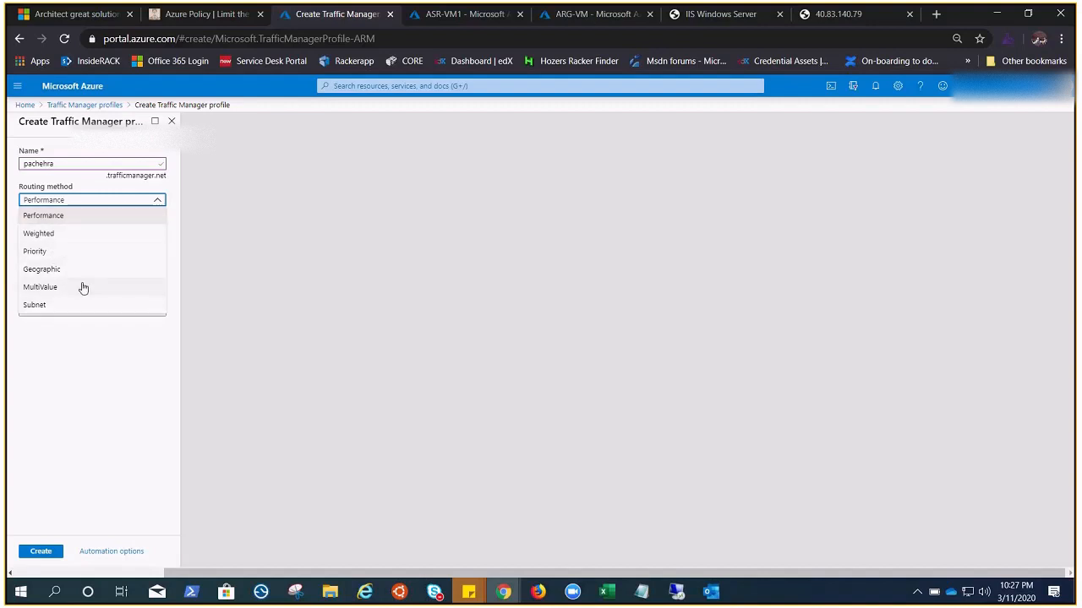
{"action": "left_click", "coordinate": [61, 218]}
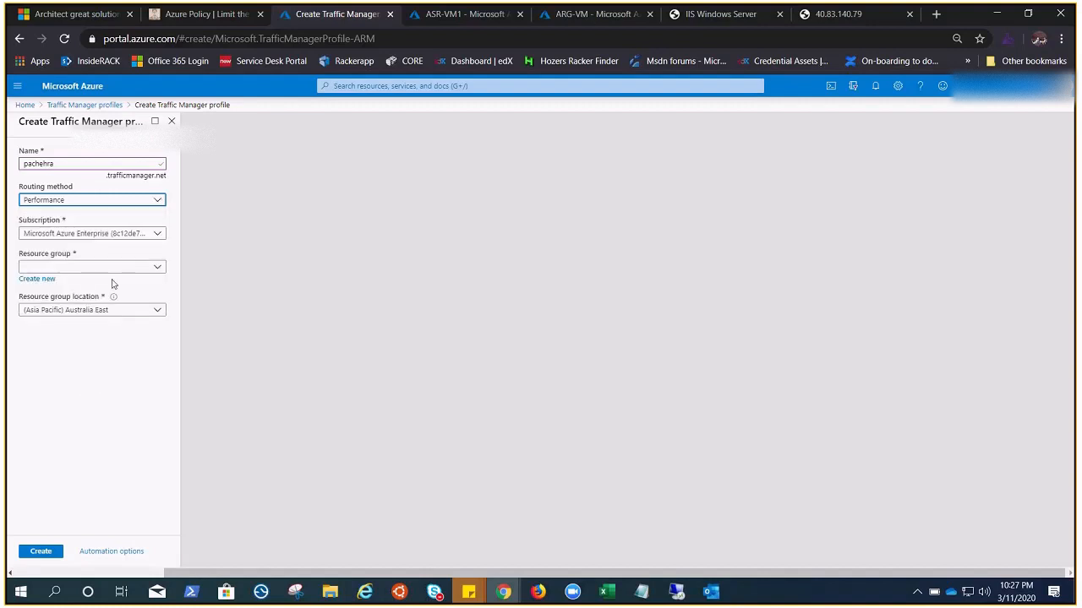
- Assign the profile to the Mark-RG resource group and create it
{"action": "left_click", "coordinate": [85, 269]}
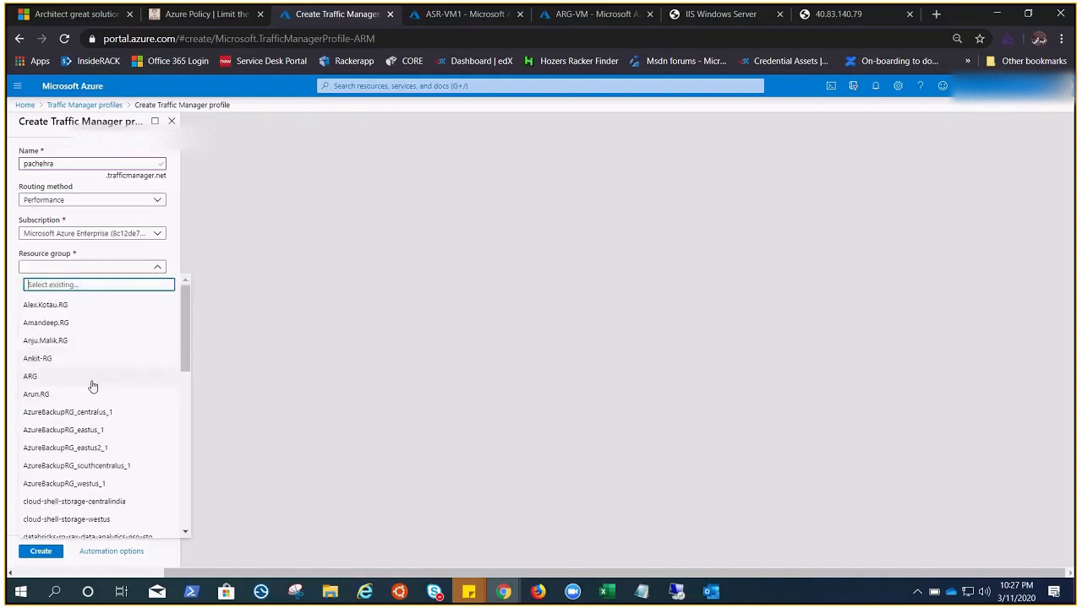
{"action": "left_click", "coordinate": [50, 377]}
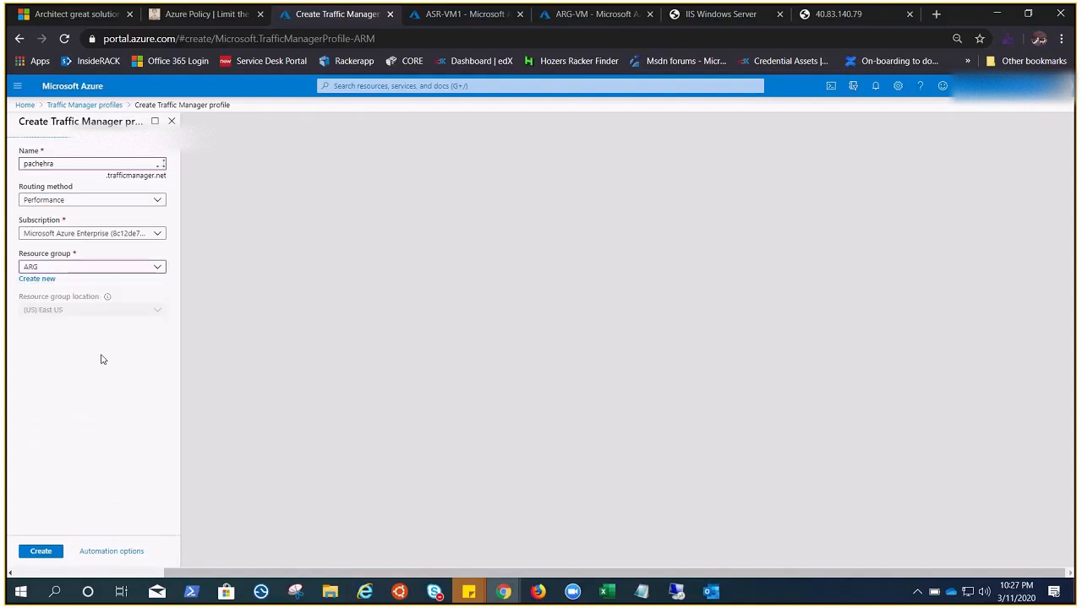
{"action": "left_click", "coordinate": [161, 269]}
{"action": "scroll", "coordinate": [175, 425], "scroll_direction": "down", "scroll_amount": 5}
{"action": "scroll", "coordinate": [175, 425], "scroll_direction": "down", "scroll_amount": 2}
{"action": "left_click", "coordinate": [37, 439]}
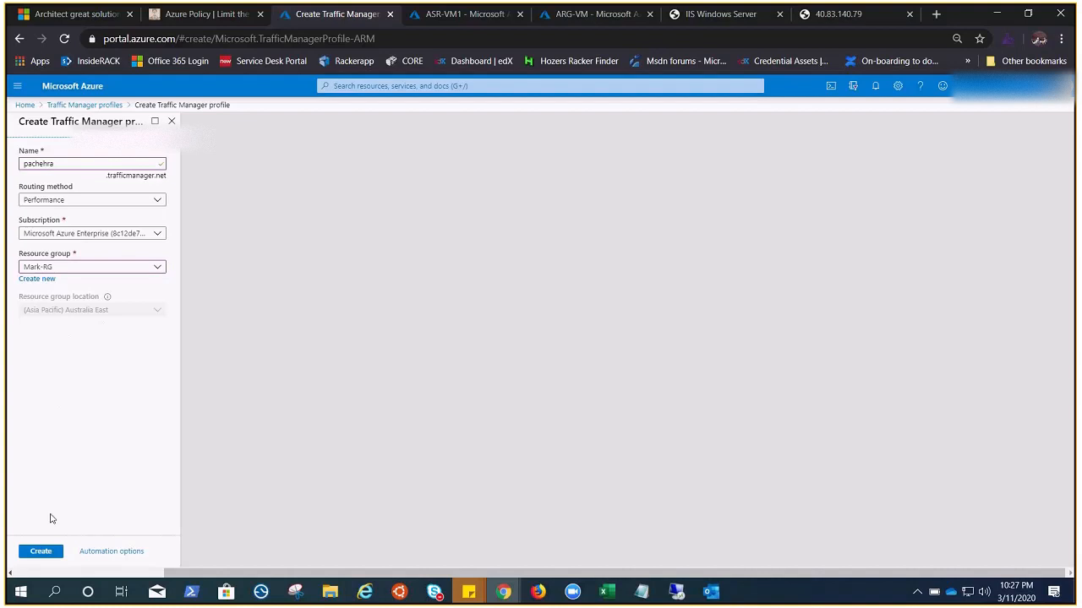
{"action": "left_click", "coordinate": [40, 552]}
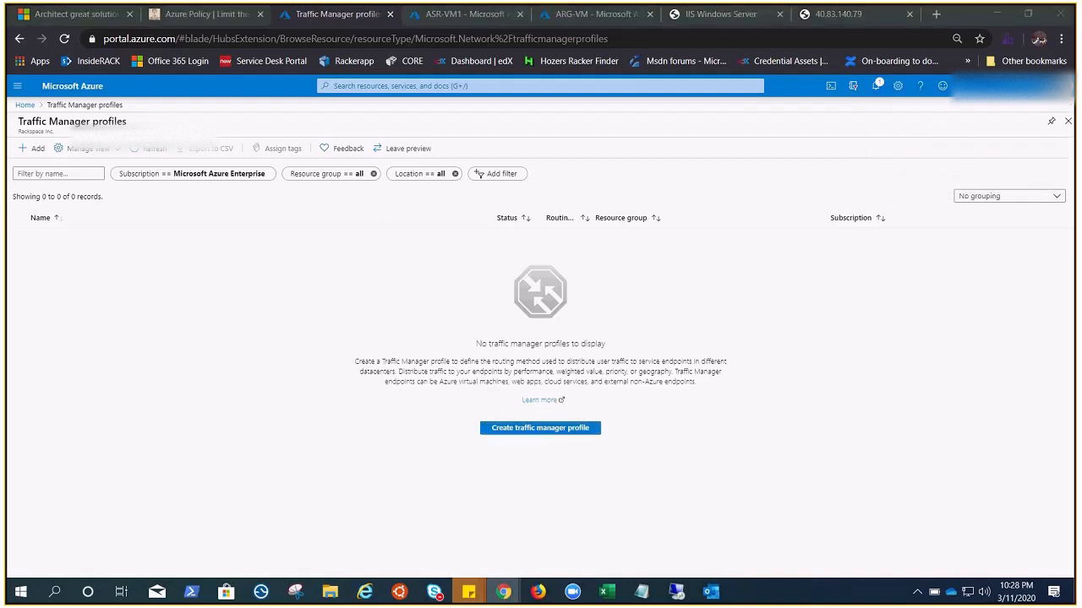
- Go to the deployed pachehra Traffic Manager profile and open its endpoints
{"action": "left_click", "coordinate": [997, 13]}
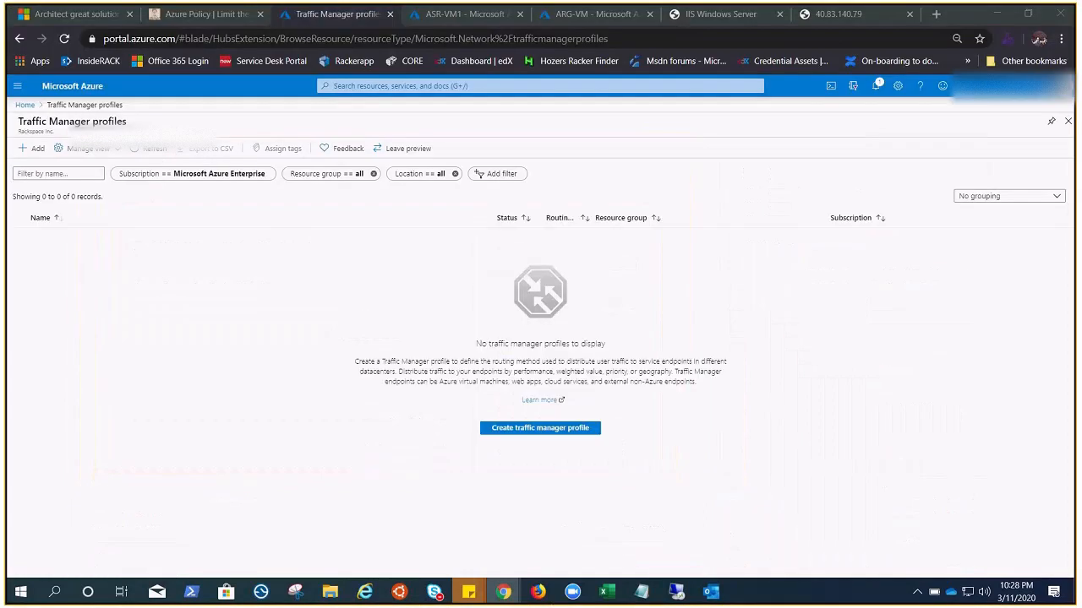
{"action": "left_click", "coordinate": [875, 85]}
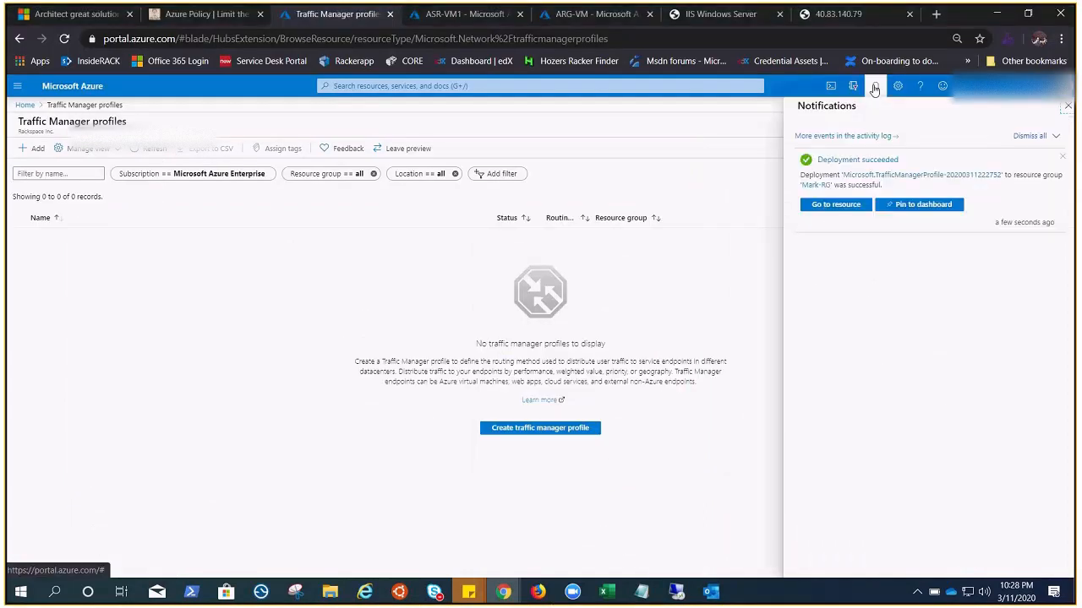
{"action": "left_click", "coordinate": [835, 210]}
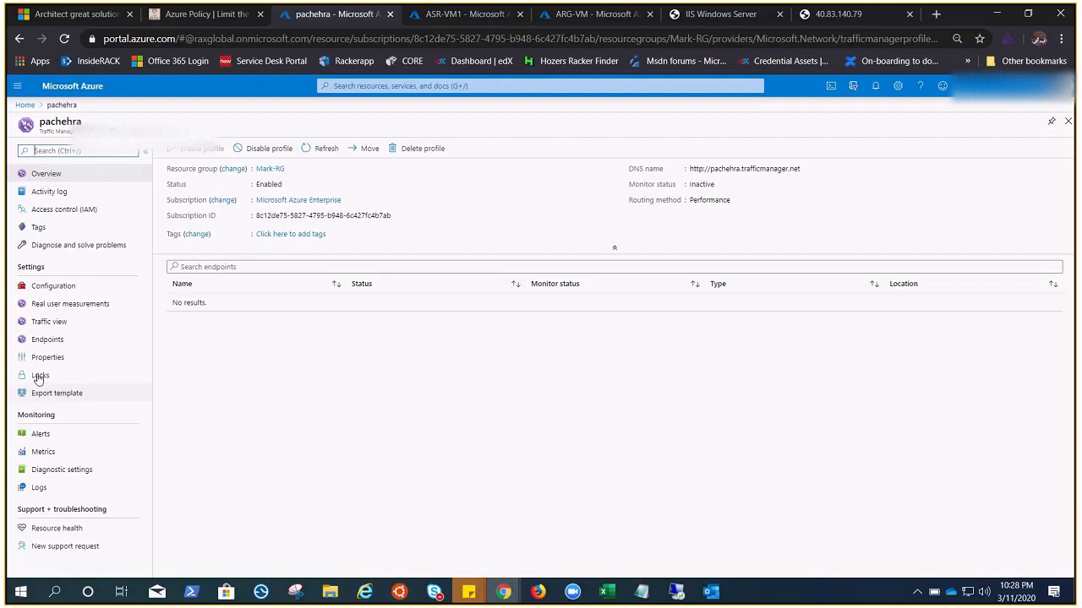
{"action": "left_click", "coordinate": [46, 341]}
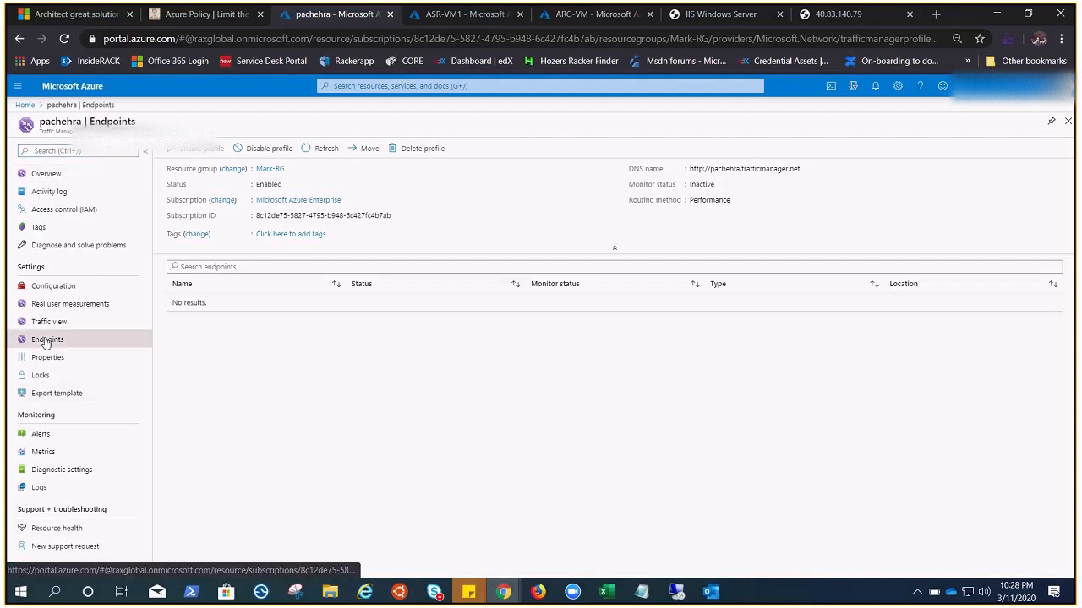
- Start adding an Azure endpoint to the pachehra profile and name it Austeralia
{"action": "left_click", "coordinate": [182, 148]}
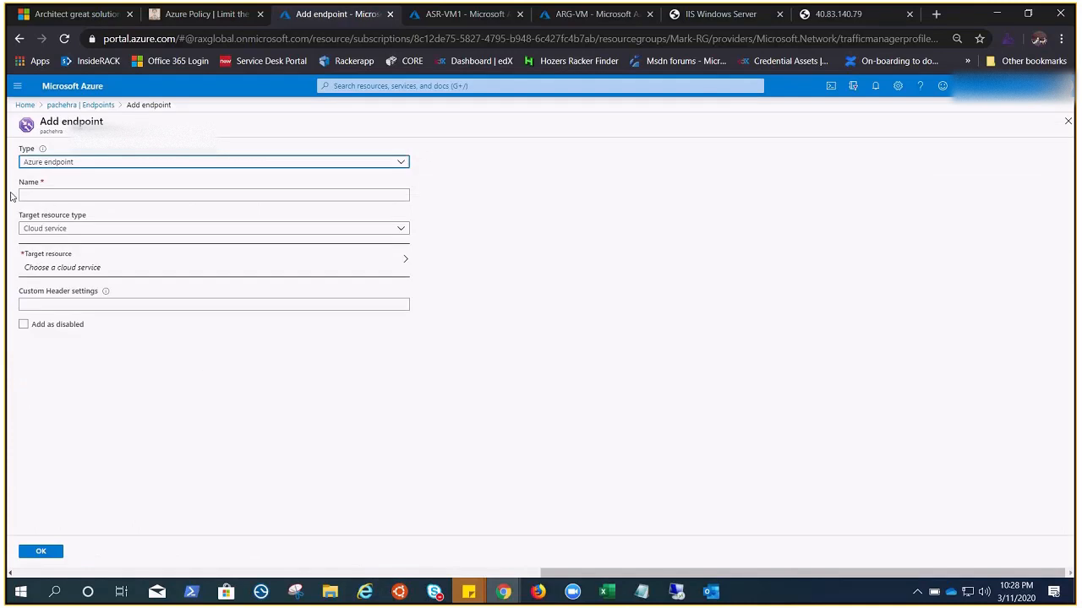
{"action": "left_click", "coordinate": [87, 194]}
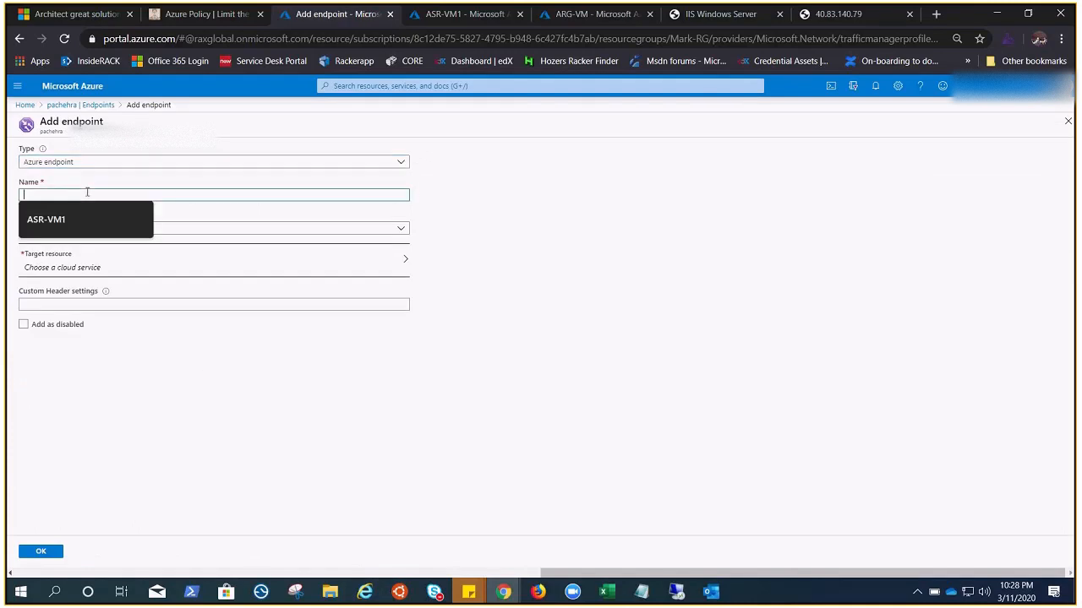
{"action": "left_click", "coordinate": [640, 234]}
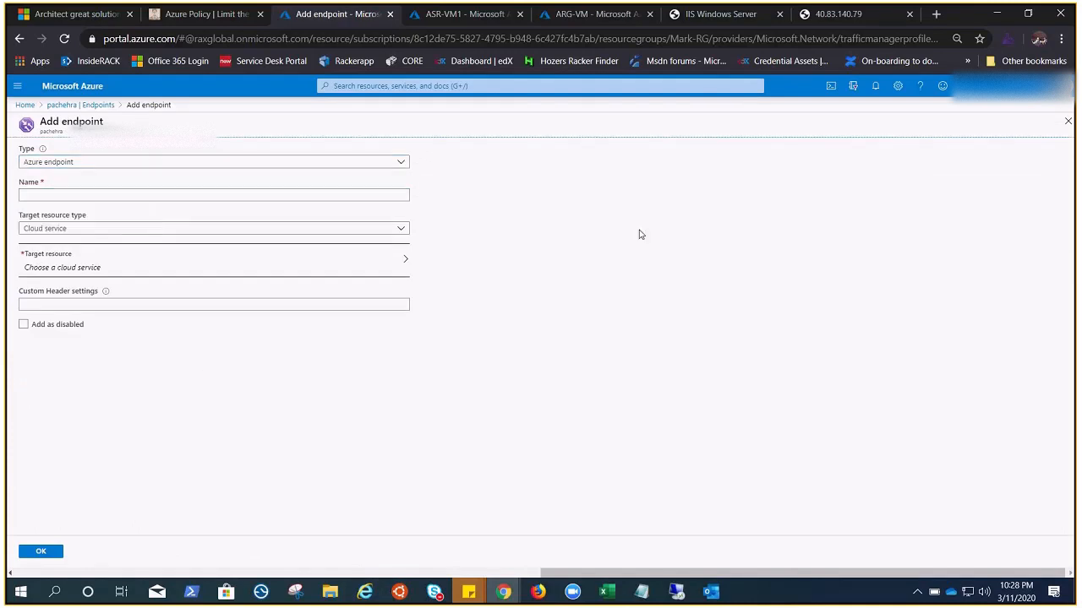
{"action": "left_click", "coordinate": [355, 195]}
{"action": "type", "text": "Austeralia"}
{"action": "left_click", "coordinate": [563, 229]}
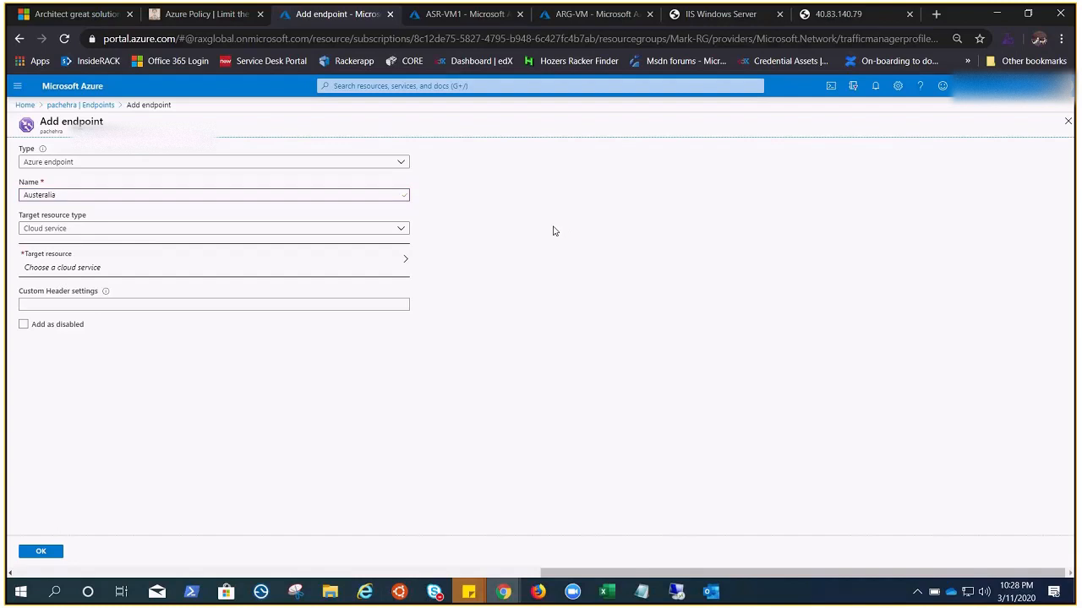
- Set the endpoint's target resource type to Public IP address, choose ASR-VM1-ip as the target and save the endpoint
{"action": "left_click", "coordinate": [401, 233]}
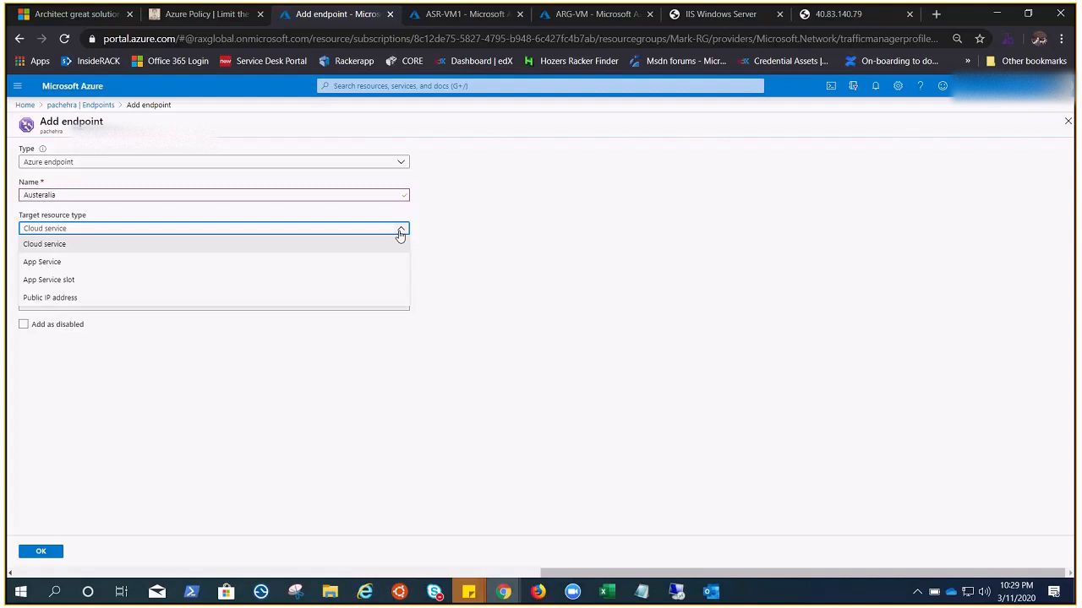
{"action": "left_click", "coordinate": [150, 297]}
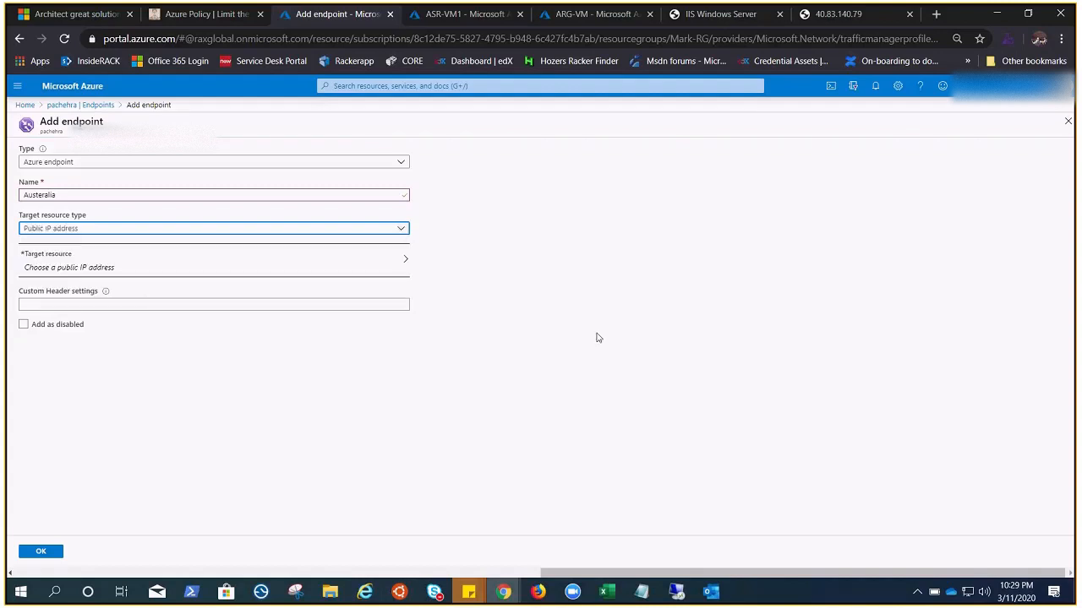
{"action": "left_click", "coordinate": [270, 265]}
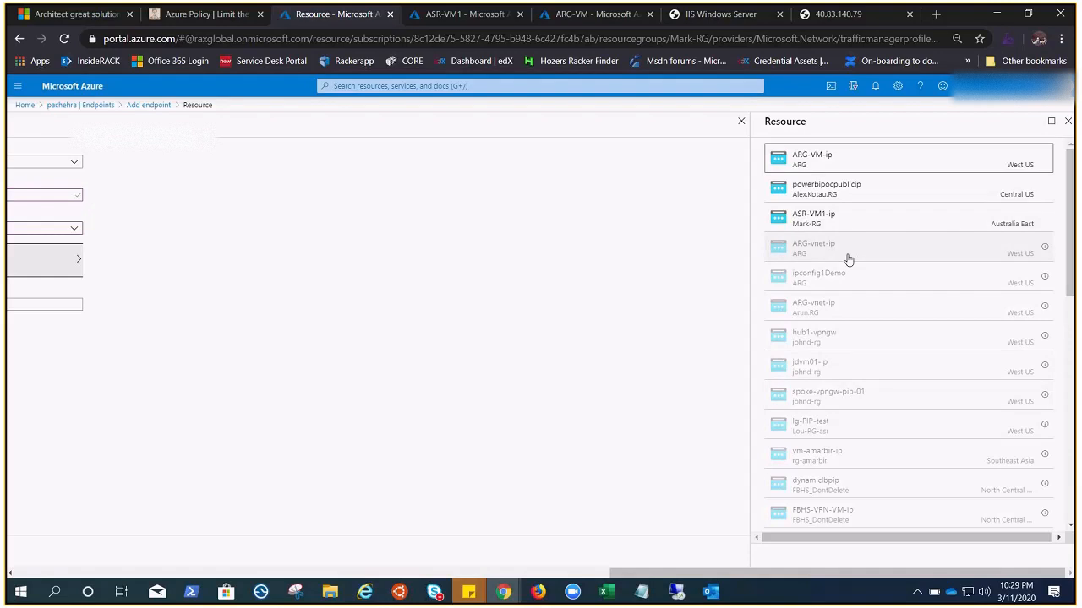
{"action": "left_click", "coordinate": [934, 221]}
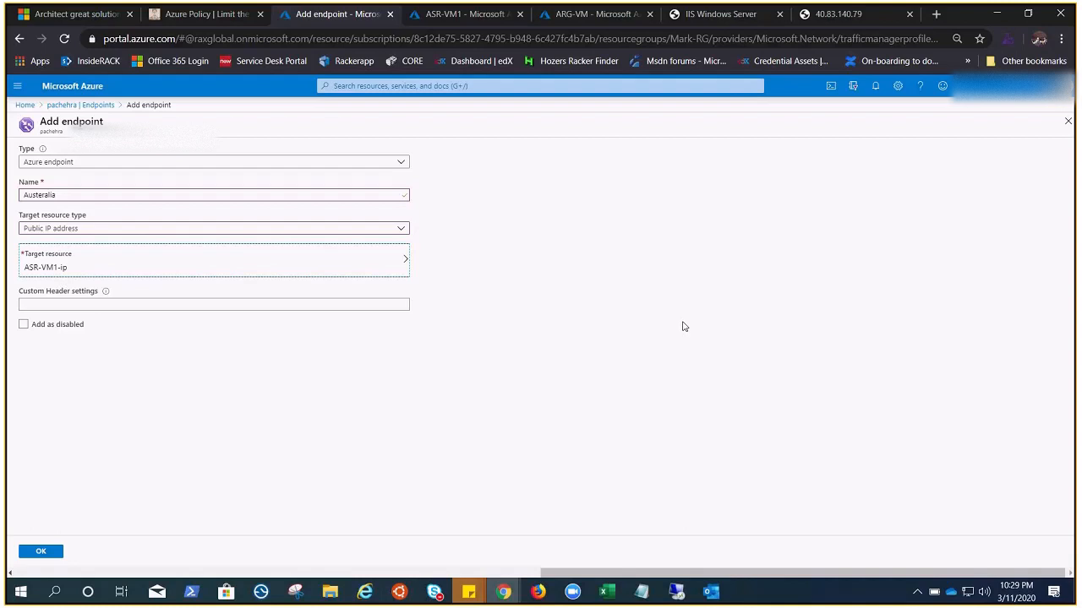
{"action": "left_click", "coordinate": [50, 551]}
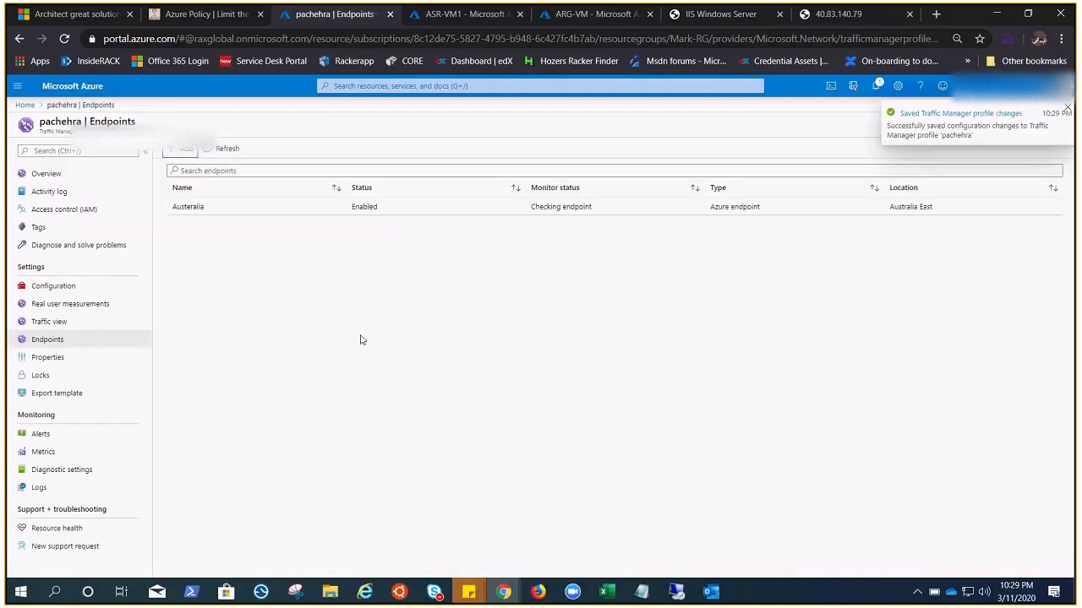
- Add a second Azure endpoint named westus with the Public IP address resource type and ARG-VM-ip as its target
{"action": "left_click", "coordinate": [561, 337]}
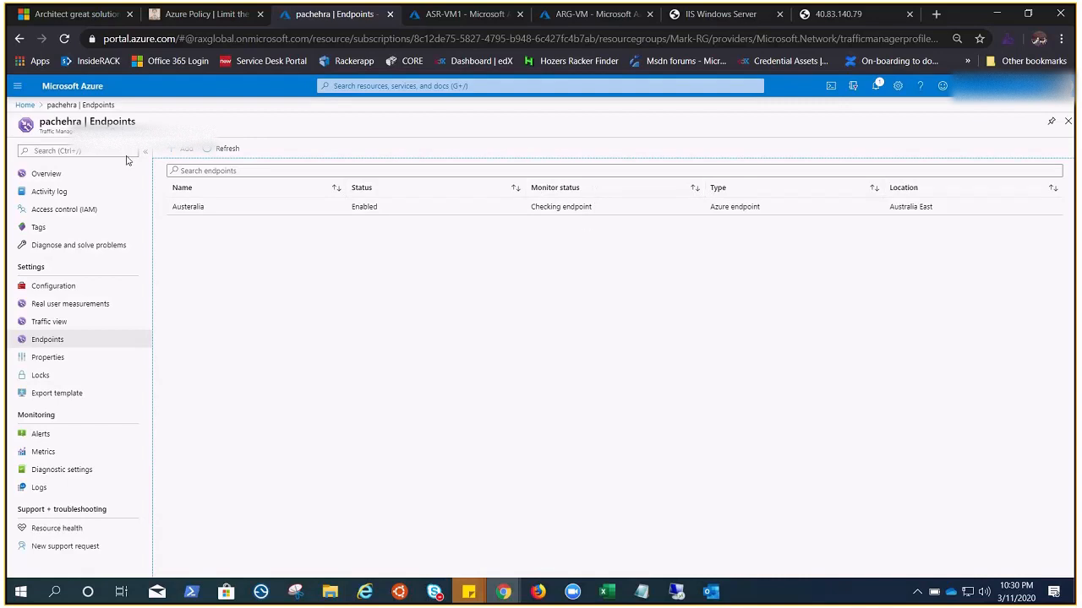
{"action": "left_click", "coordinate": [182, 153]}
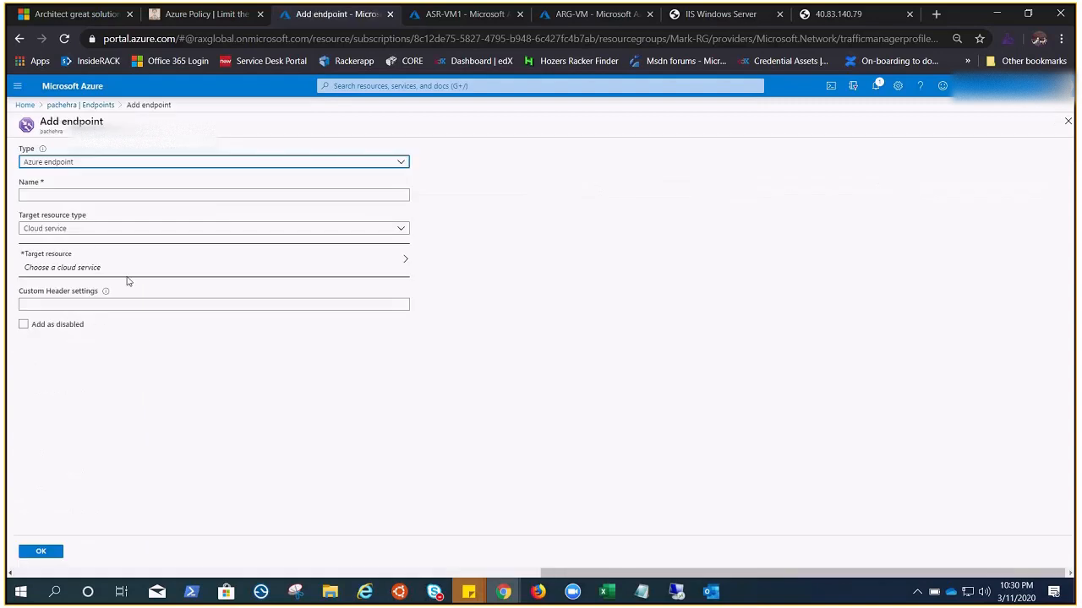
{"action": "left_click", "coordinate": [80, 195]}
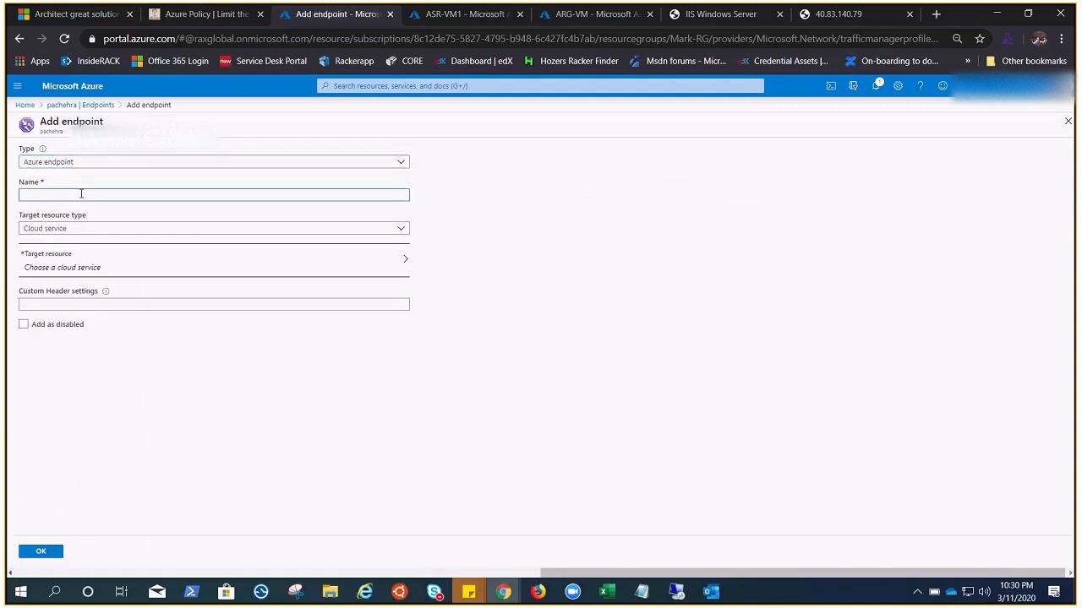
{"action": "type", "text": "westus"}
{"action": "left_click", "coordinate": [402, 234]}
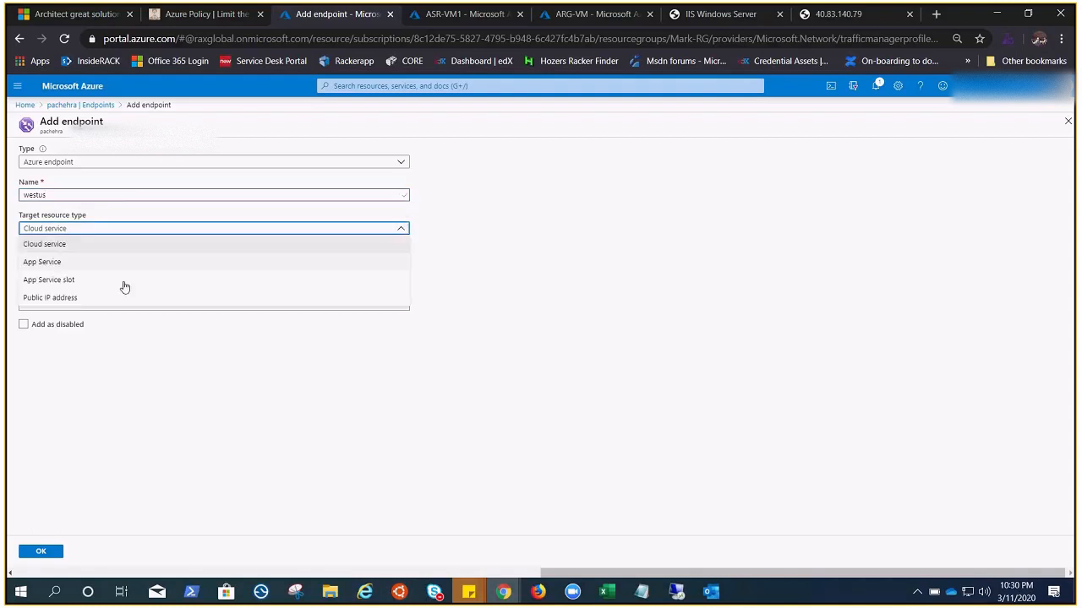
{"action": "left_click", "coordinate": [96, 305]}
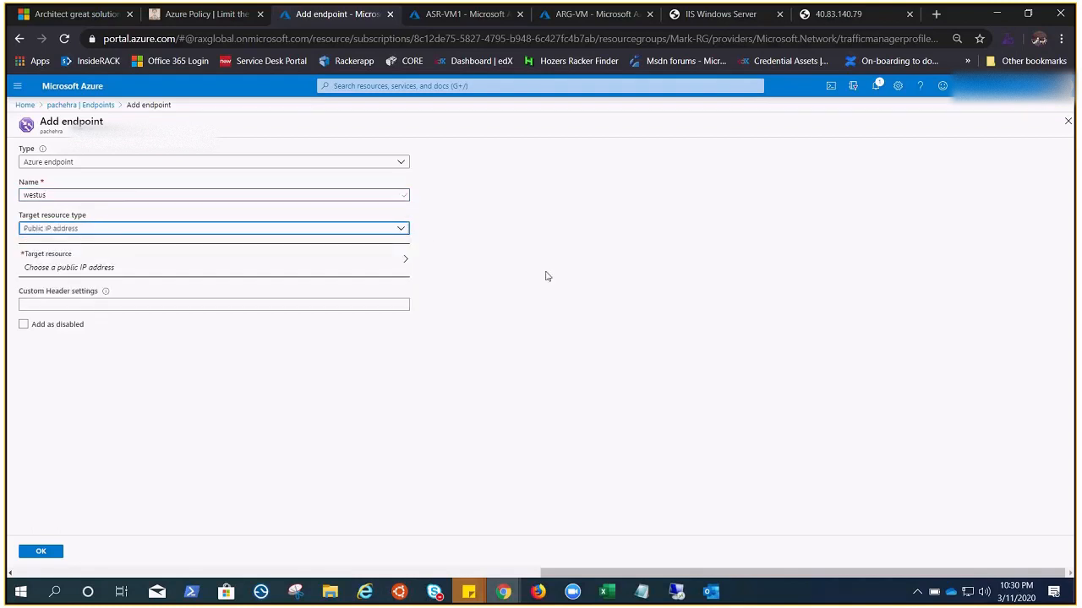
{"action": "left_click", "coordinate": [260, 271]}
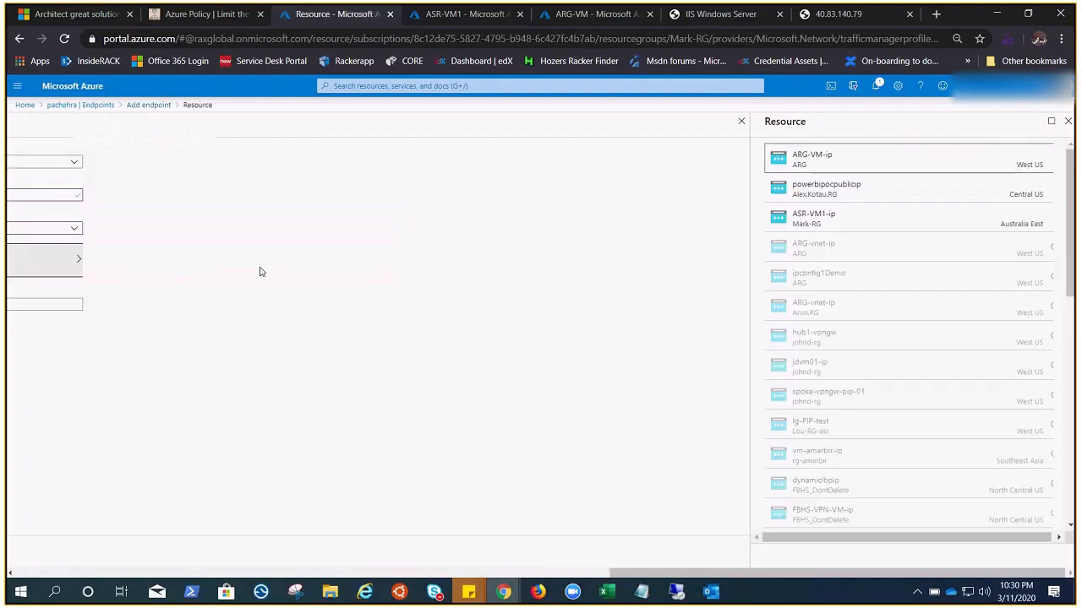
{"action": "left_click", "coordinate": [830, 165]}
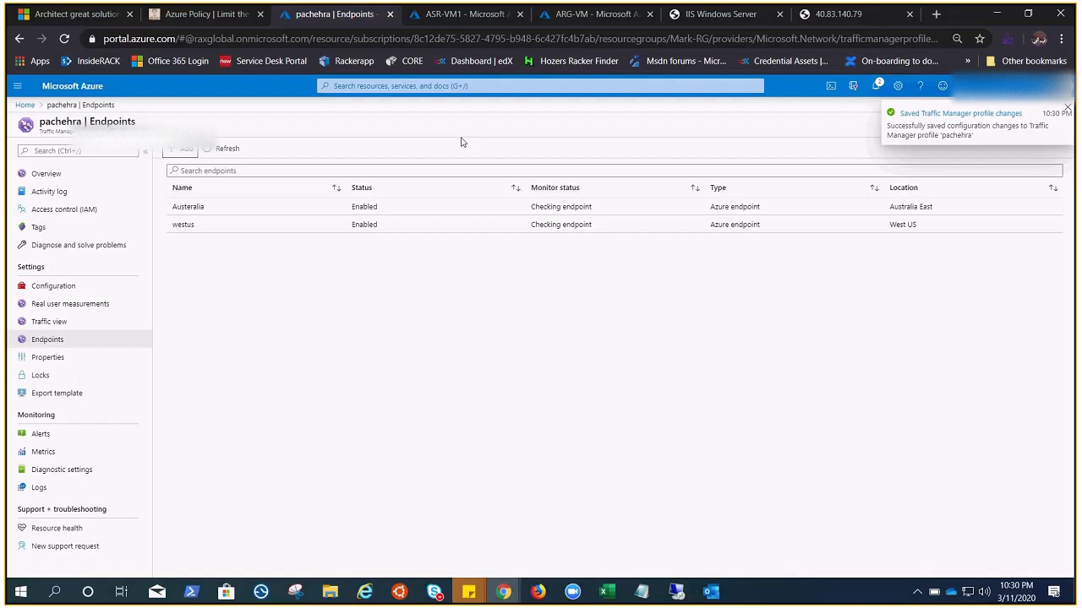
- Open the public IP configuration of ASR-VM1 to check its DNS name label
{"action": "left_click", "coordinate": [452, 17]}
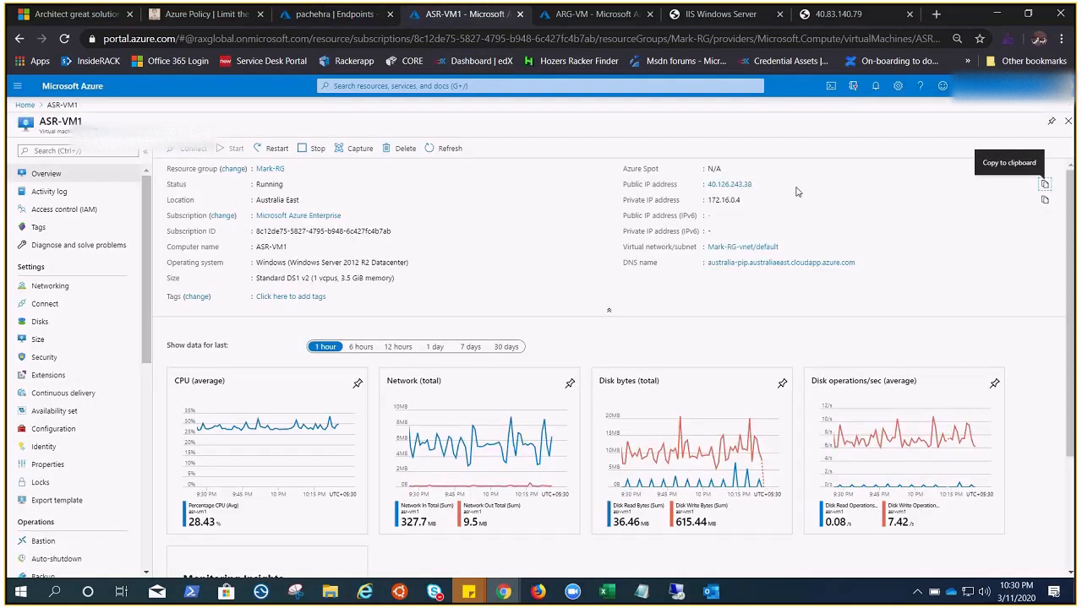
{"action": "left_click", "coordinate": [736, 188]}
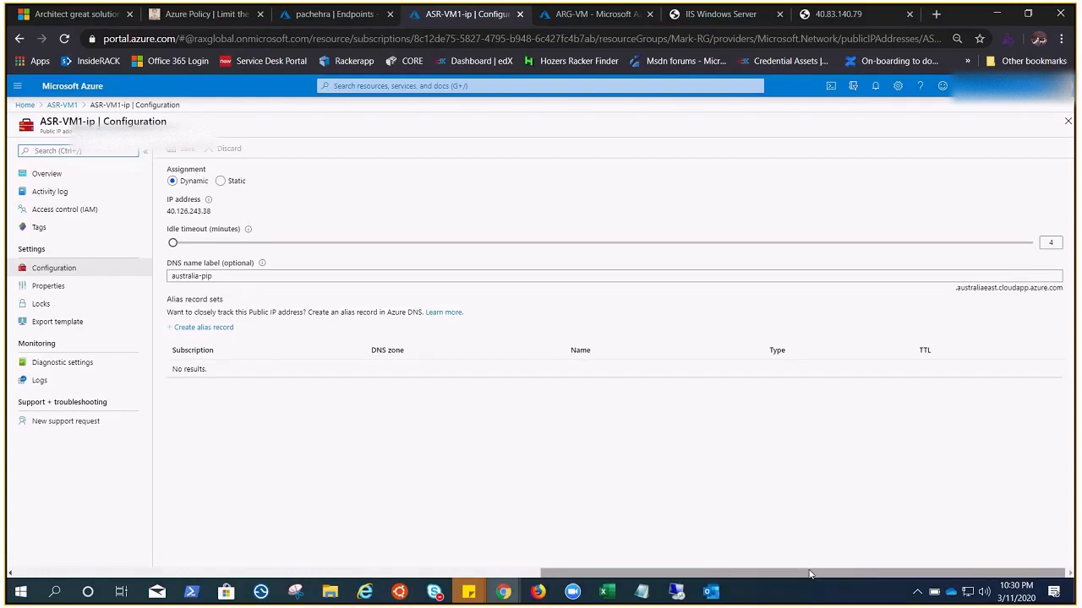
{"action": "left_click_drag", "start_coordinate": [809, 575], "coordinate": [351, 532]}
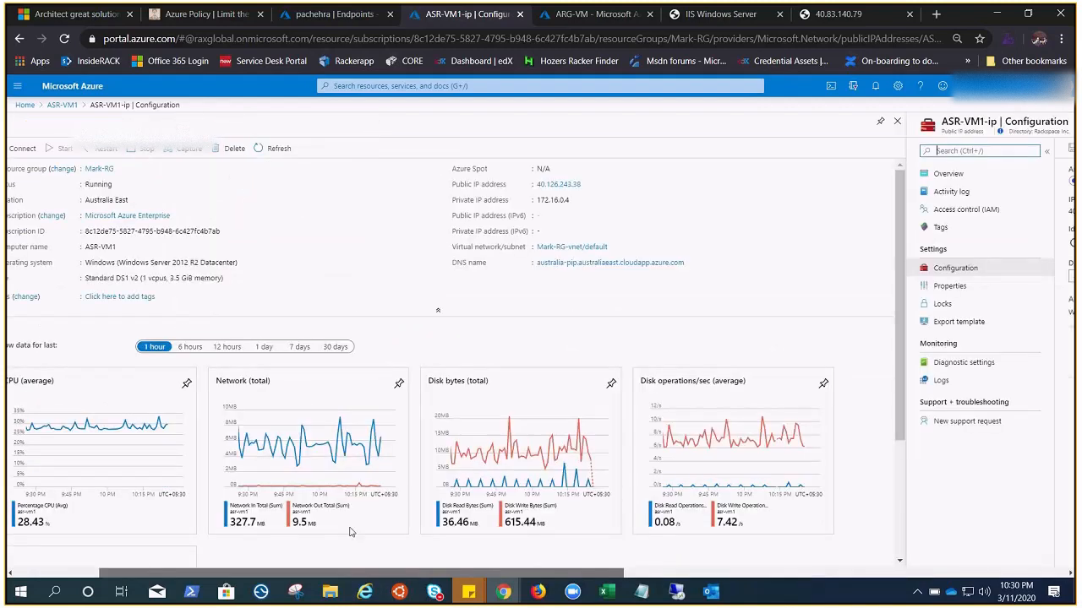
- Return to the pachehra Traffic Manager profile and review its configuration settings and endpoint monitor status
{"action": "left_click", "coordinate": [325, 25]}
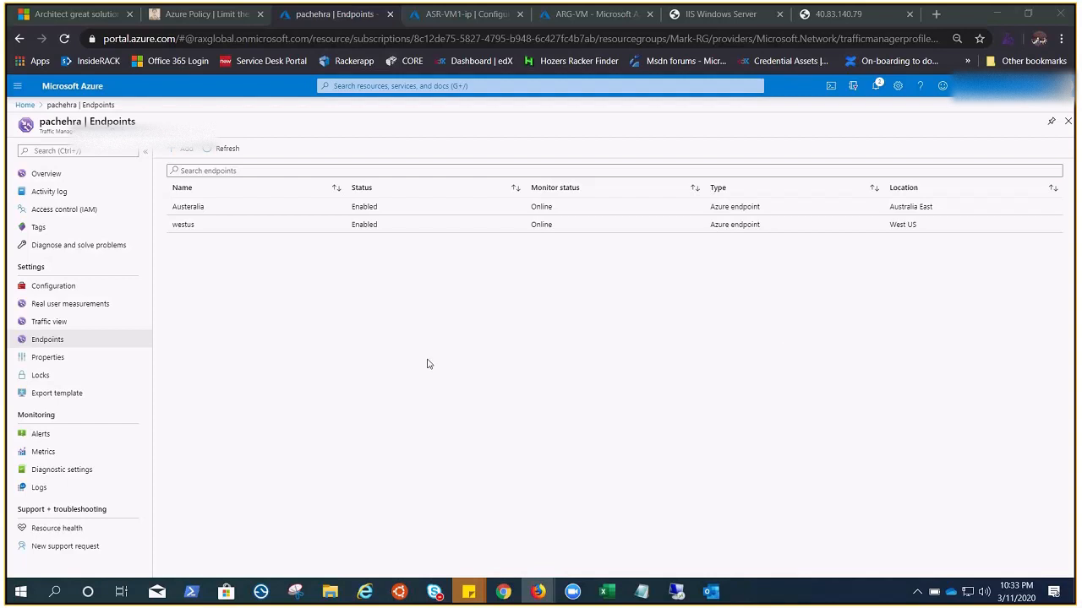
{"action": "left_click", "coordinate": [53, 291]}
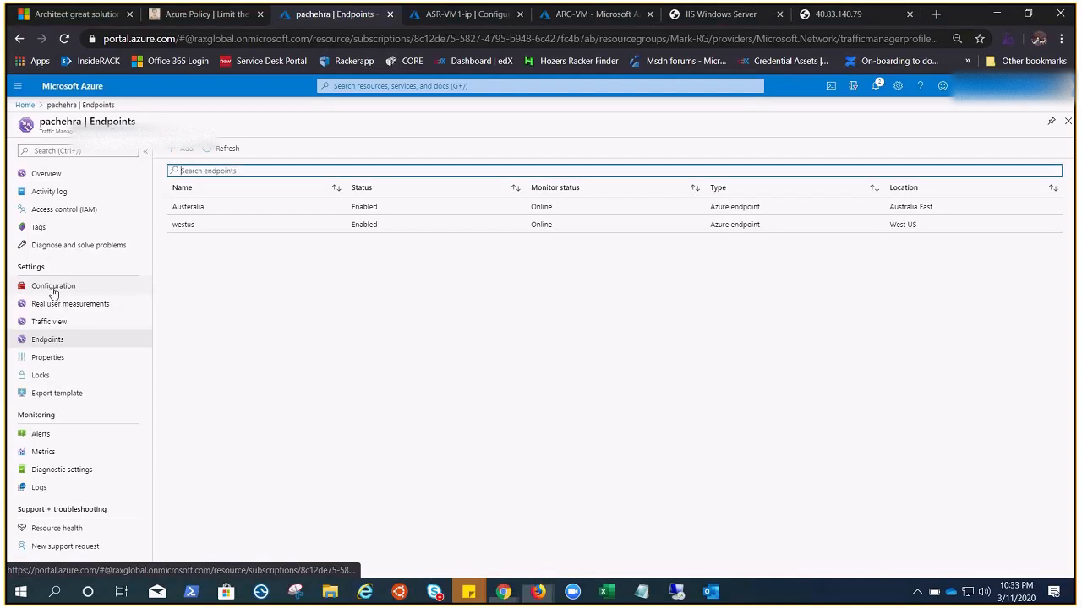
{"action": "left_click", "coordinate": [54, 290]}
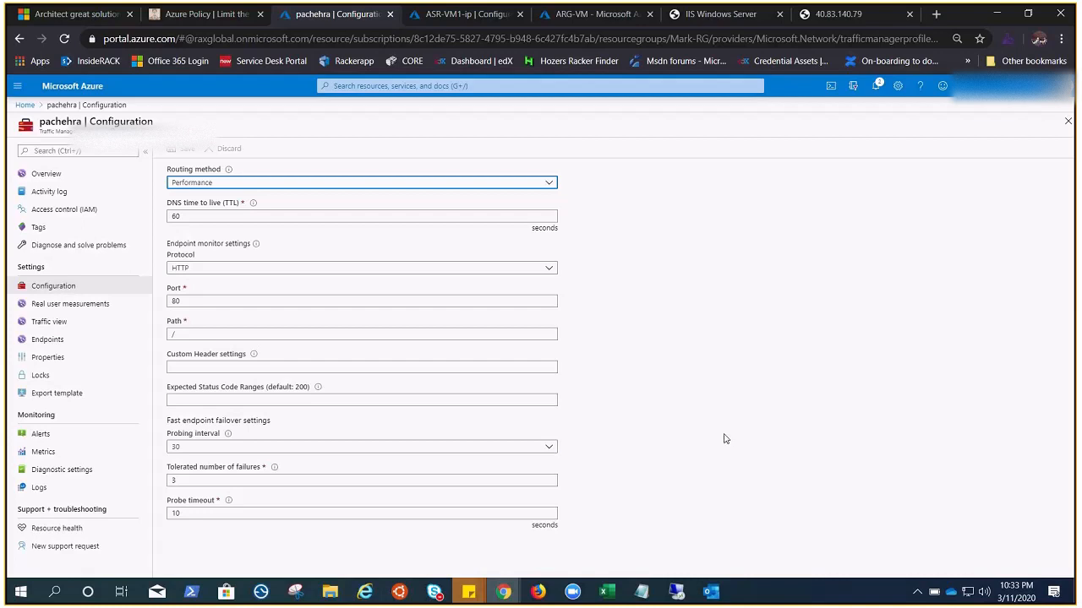
{"action": "left_click", "coordinate": [48, 340]}
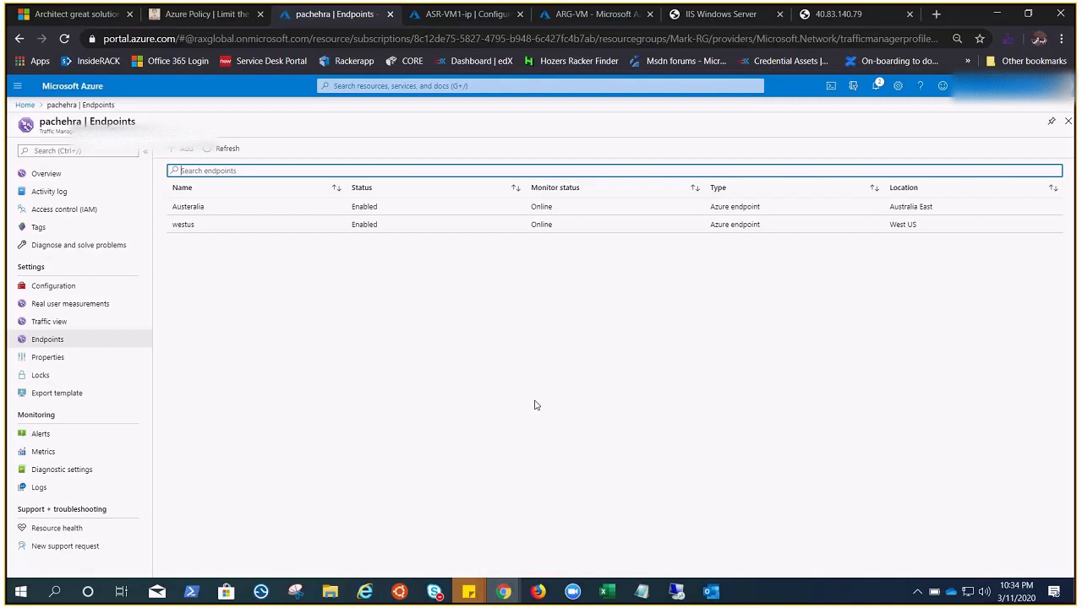
{"action": "left_click", "coordinate": [70, 289]}
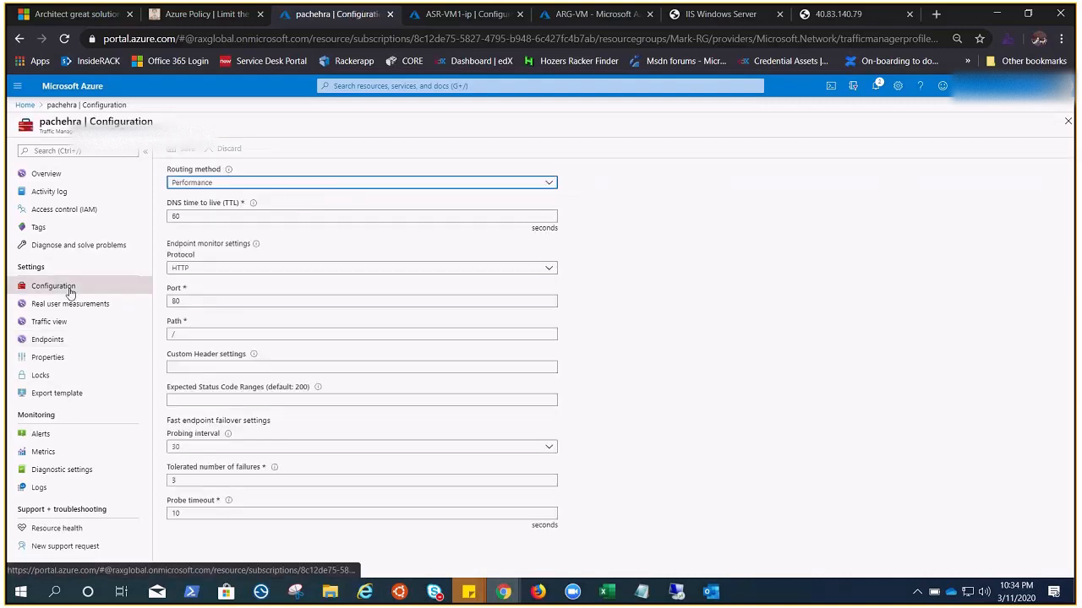
{"action": "left_click", "coordinate": [47, 175]}
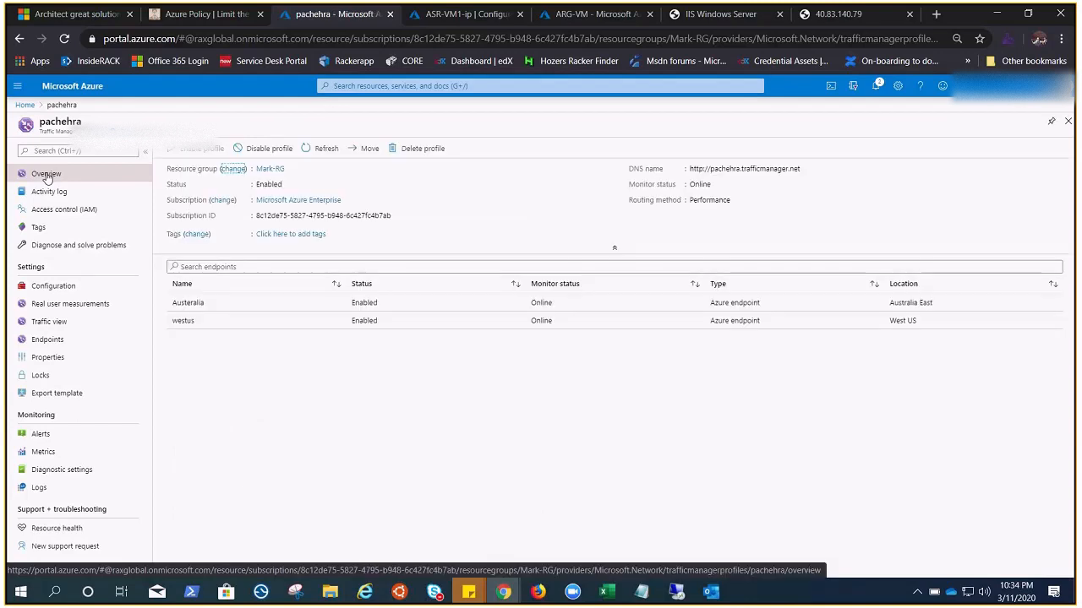
{"action": "left_click", "coordinate": [1057, 170]}
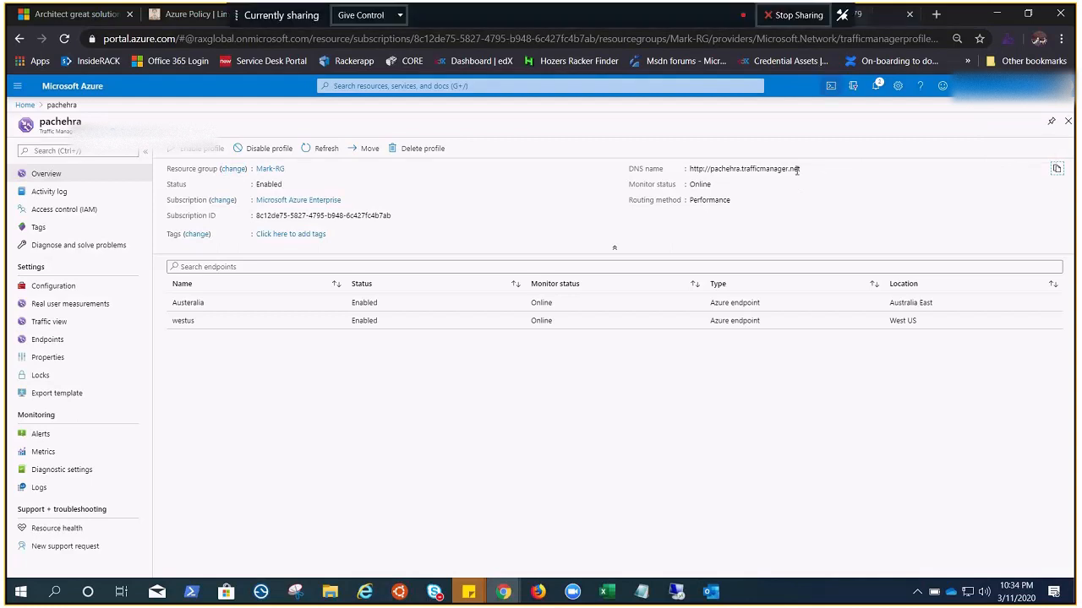
{"action": "left_click", "coordinate": [837, 14]}
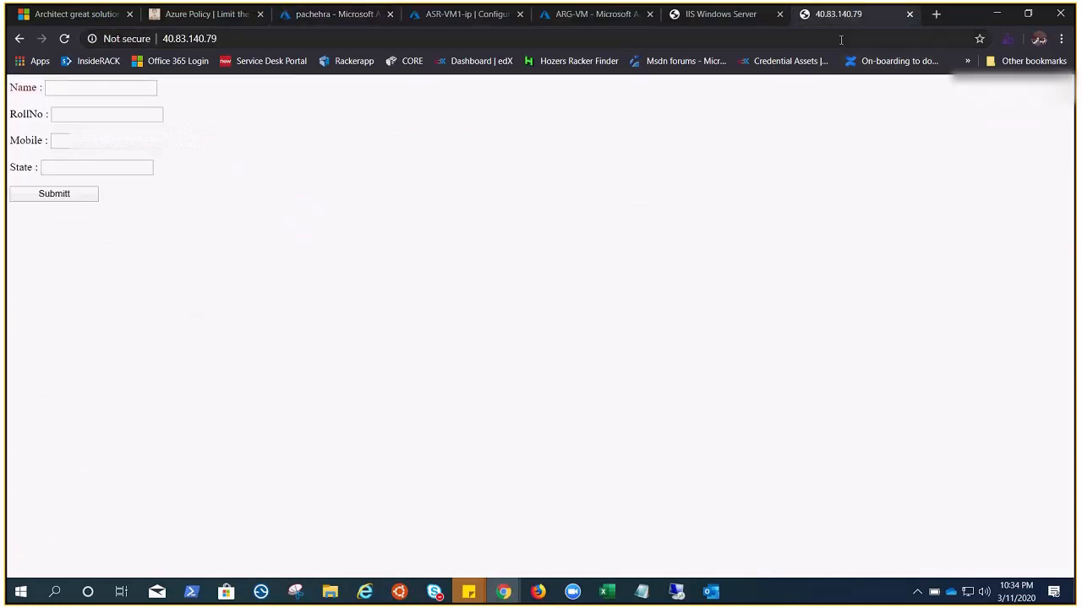
{"action": "left_click", "coordinate": [841, 39]}
{"action": "key", "text": "ctrl+v"}
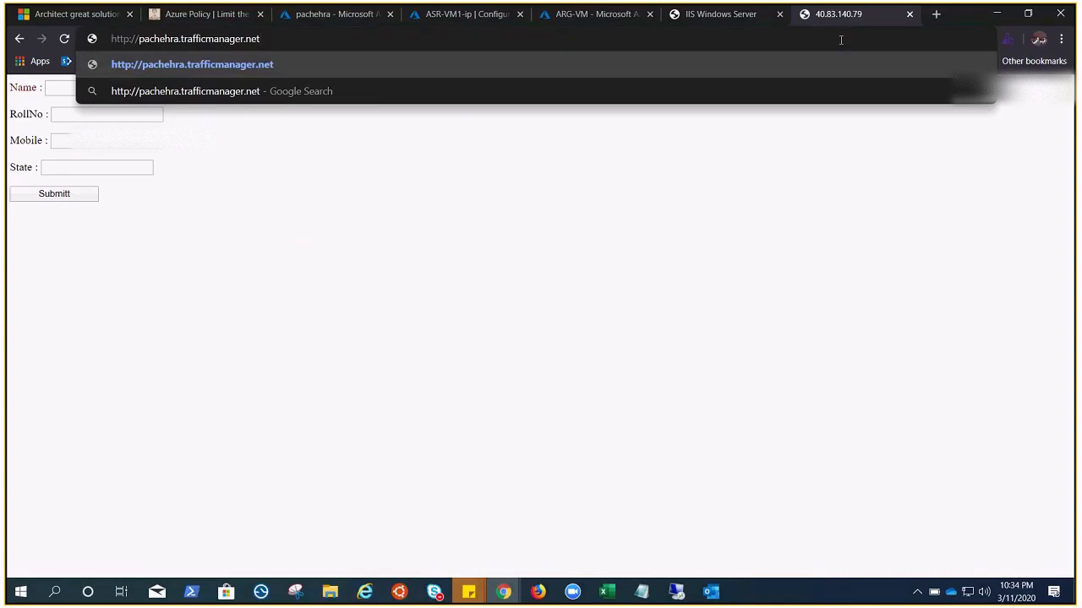
{"action": "key", "text": "Return"}
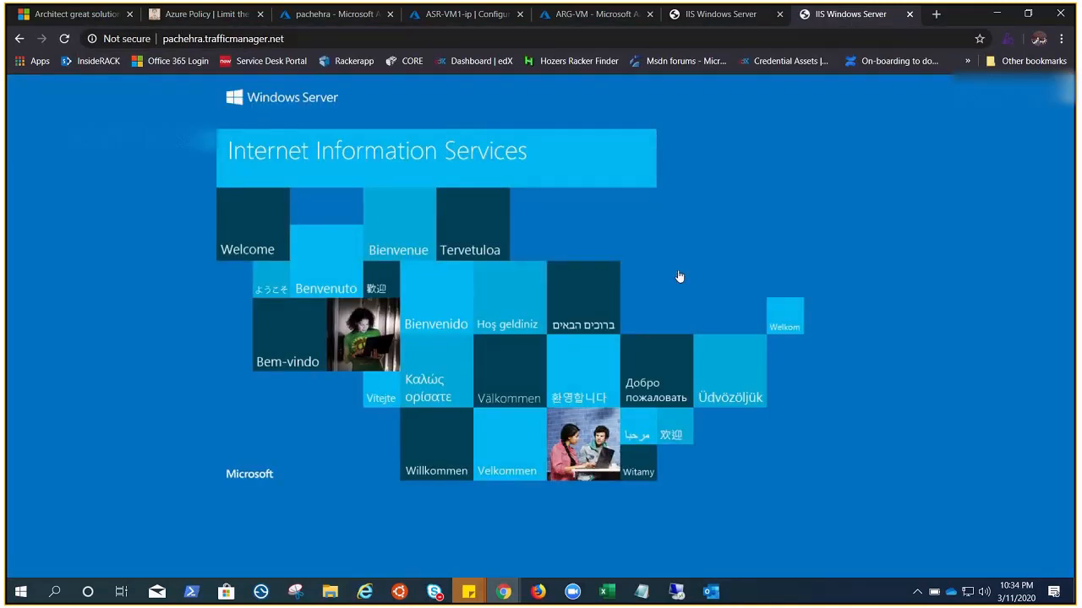
- Reload pachehra.trafficmanager.net several times to check which endpoint's page the profile serves
{"action": "left_click", "coordinate": [761, 40]}
{"action": "key", "text": "Return"}
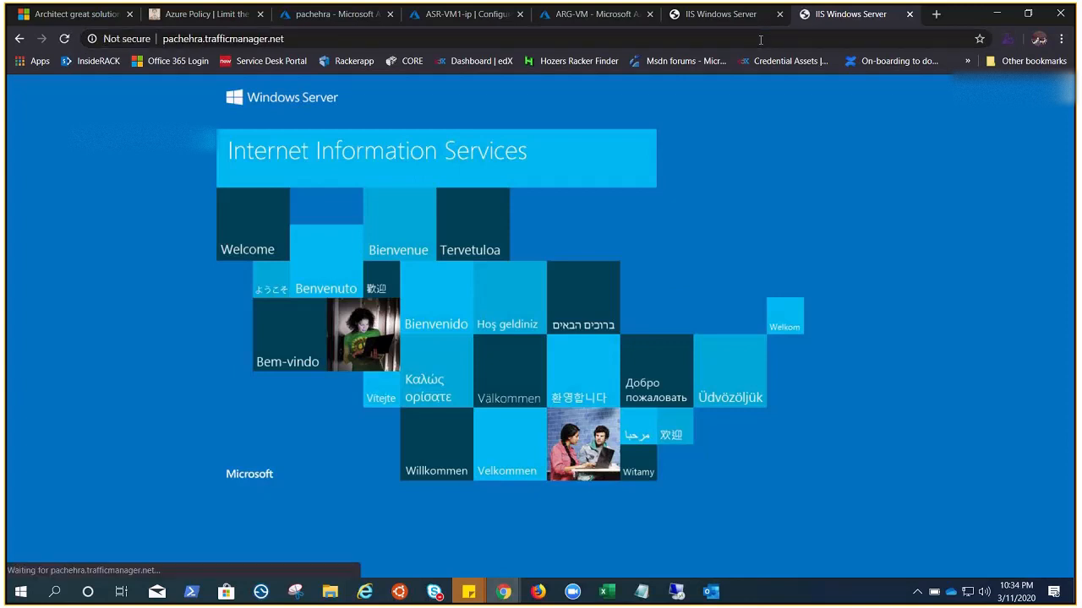
{"action": "left_click", "coordinate": [67, 44]}
{"action": "left_click", "coordinate": [68, 44]}
{"action": "left_click", "coordinate": [67, 44]}
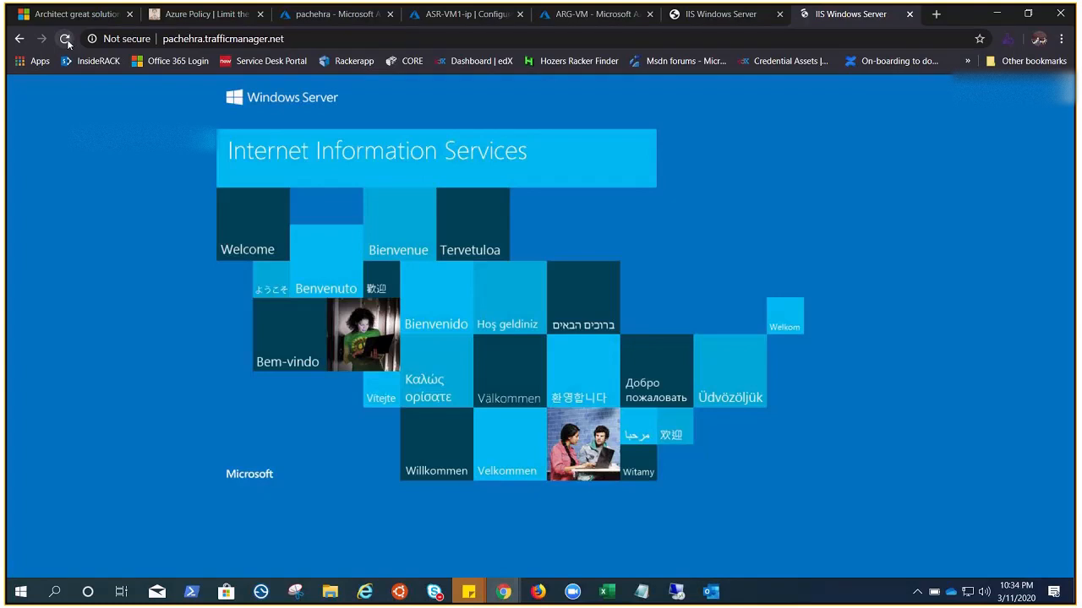
{"action": "left_click", "coordinate": [68, 40]}
{"action": "left_click", "coordinate": [68, 40]}
{"action": "left_click", "coordinate": [68, 40]}
- Close the browser tab showing 40.126.243.38 and reload the Traffic Manager site once more
{"action": "left_click", "coordinate": [767, 17]}
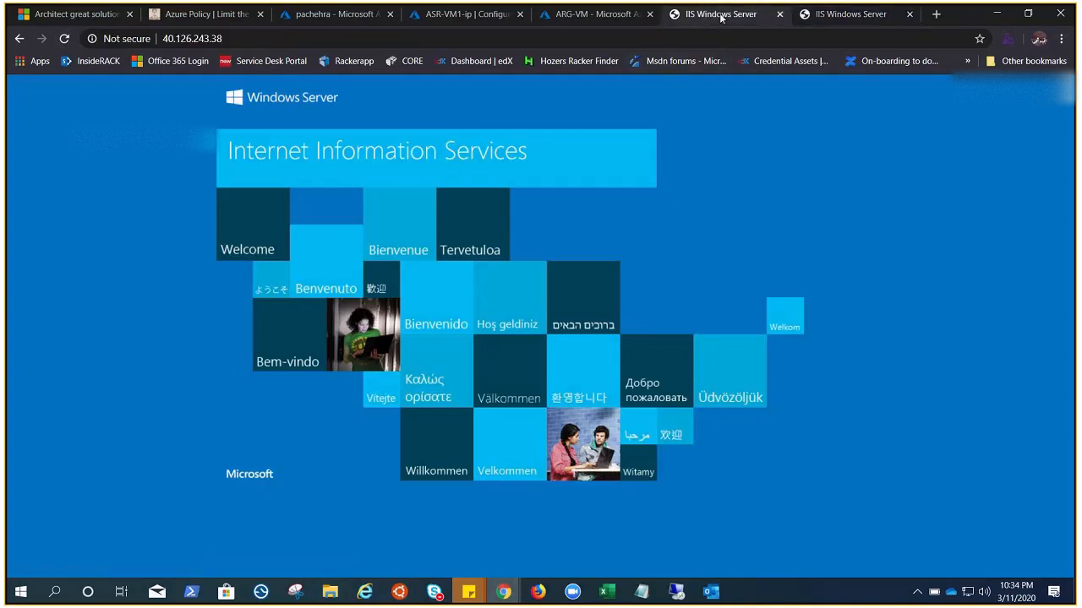
{"action": "left_click", "coordinate": [780, 14]}
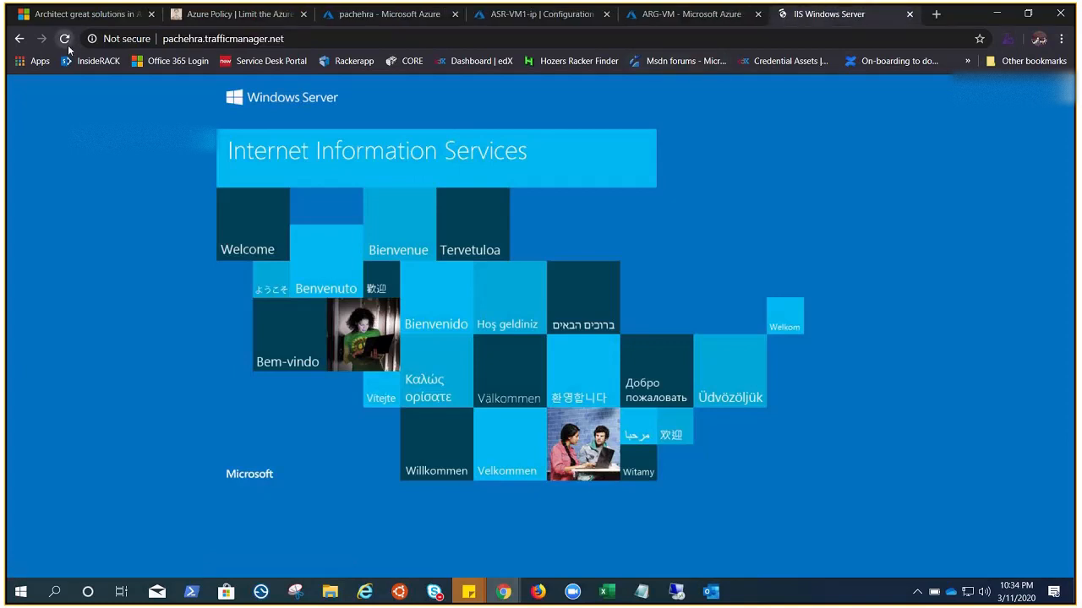
{"action": "left_click", "coordinate": [67, 43]}
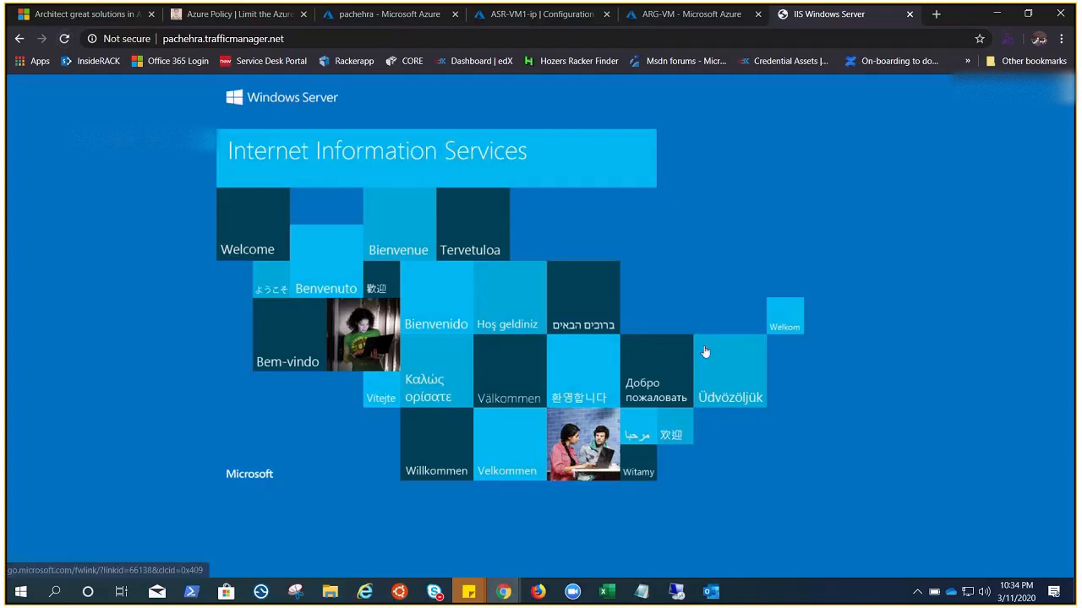
- Change the pachehra profile's routing method to Weighted and save the configuration
{"action": "left_click", "coordinate": [384, 14]}
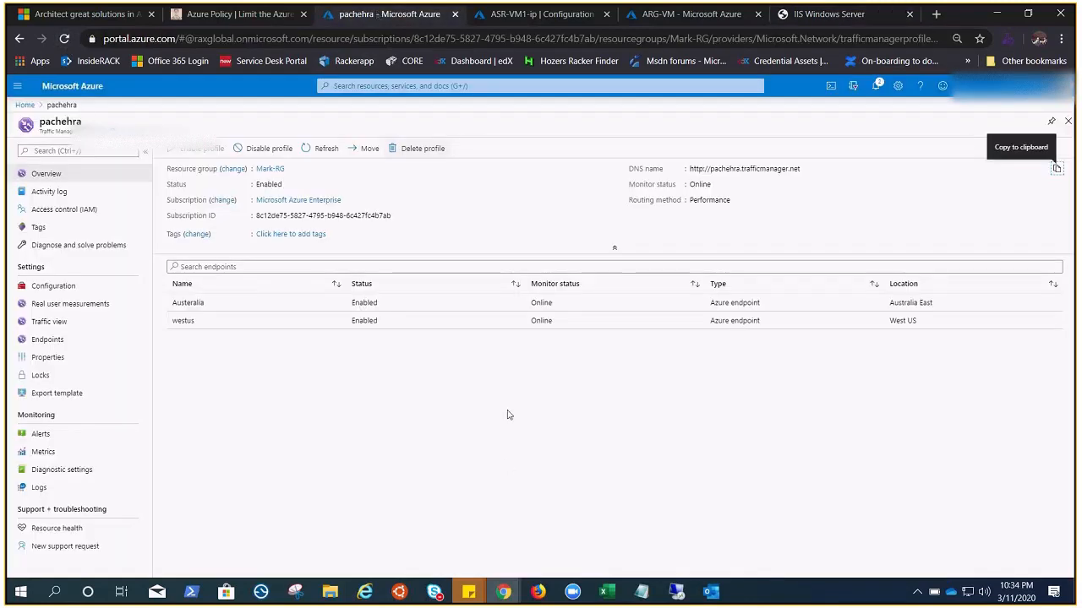
{"action": "left_click", "coordinate": [73, 287]}
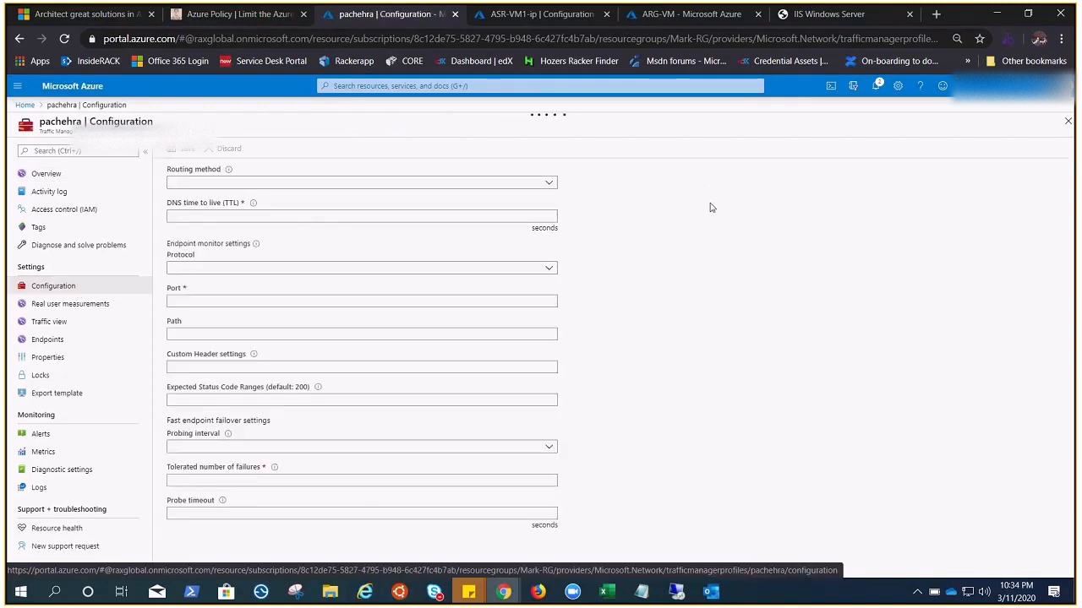
{"action": "left_click", "coordinate": [551, 183]}
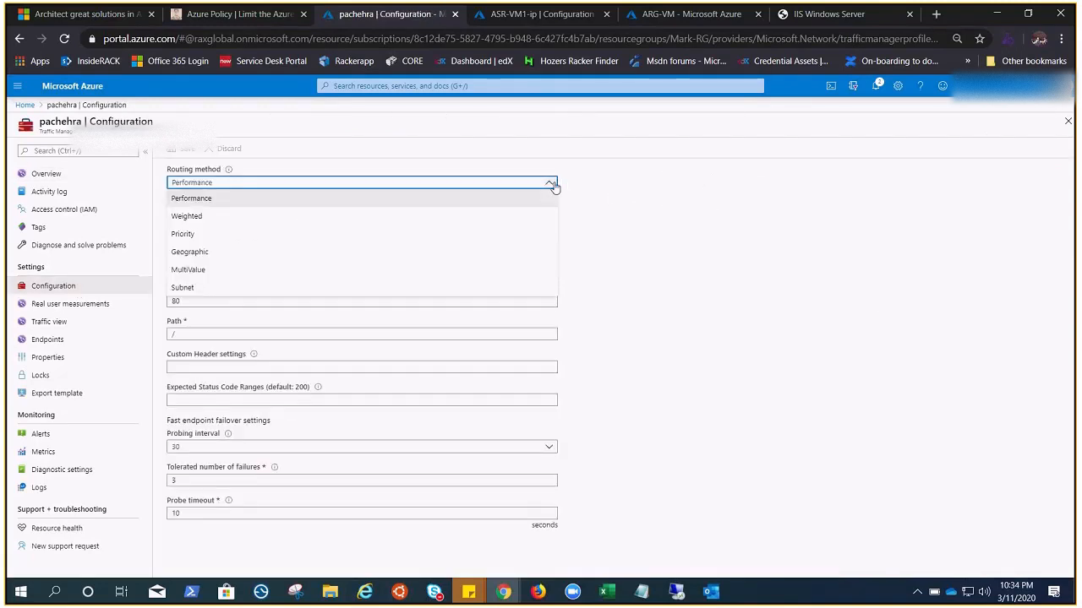
{"action": "left_click", "coordinate": [224, 223]}
{"action": "left_click", "coordinate": [191, 155]}
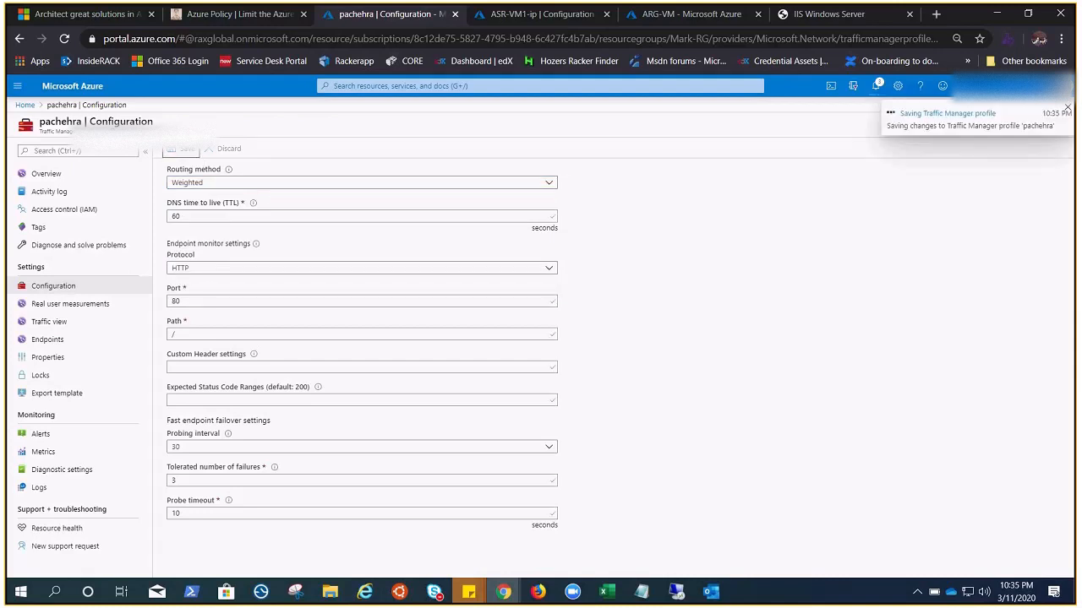
{"action": "left_click", "coordinate": [539, 593]}
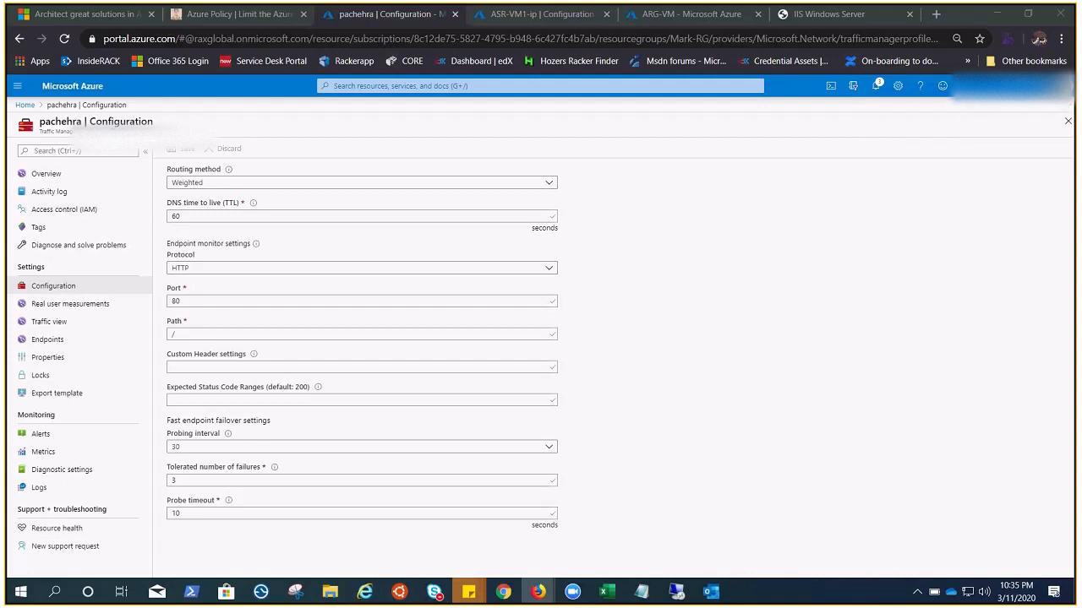
- Open the Austeralia endpoint of the pachehra profile, set its weight to 10 and save it
{"action": "left_click", "coordinate": [53, 340]}
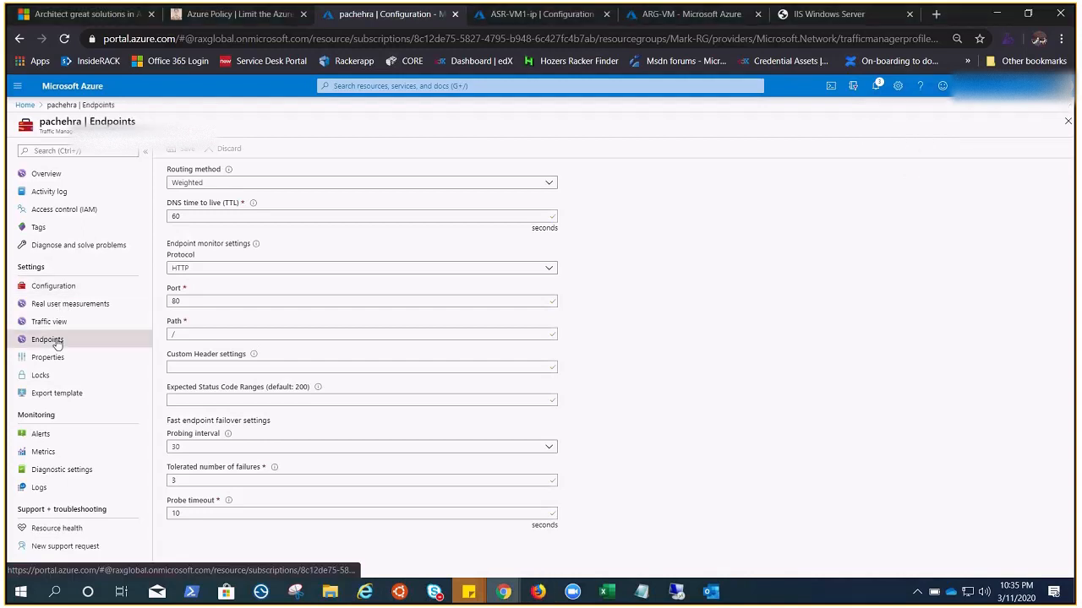
{"action": "left_click", "coordinate": [232, 213]}
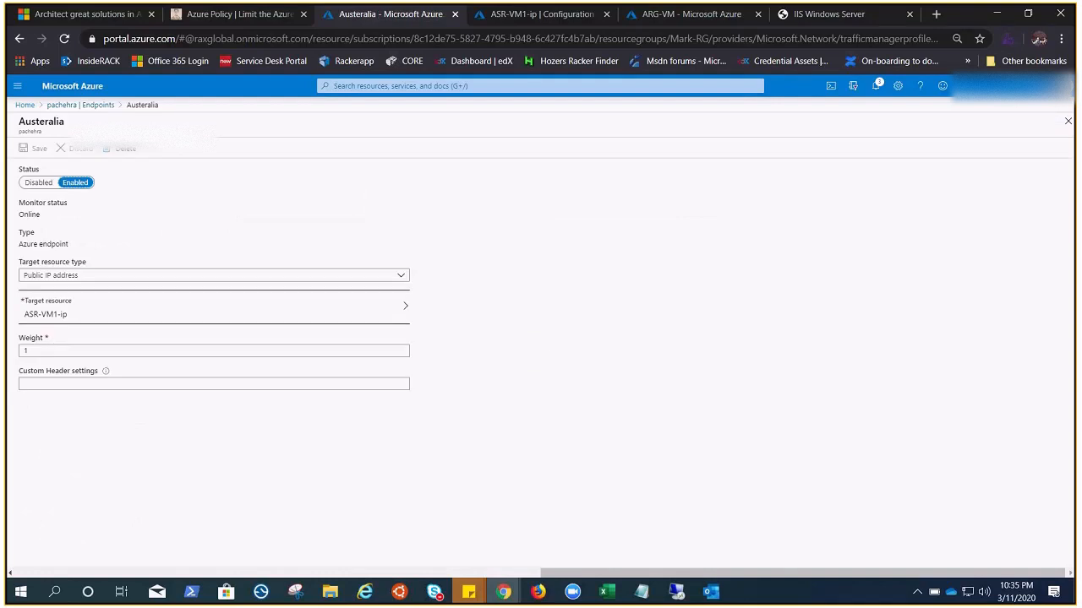
{"action": "key", "text": "alt+Tab"}
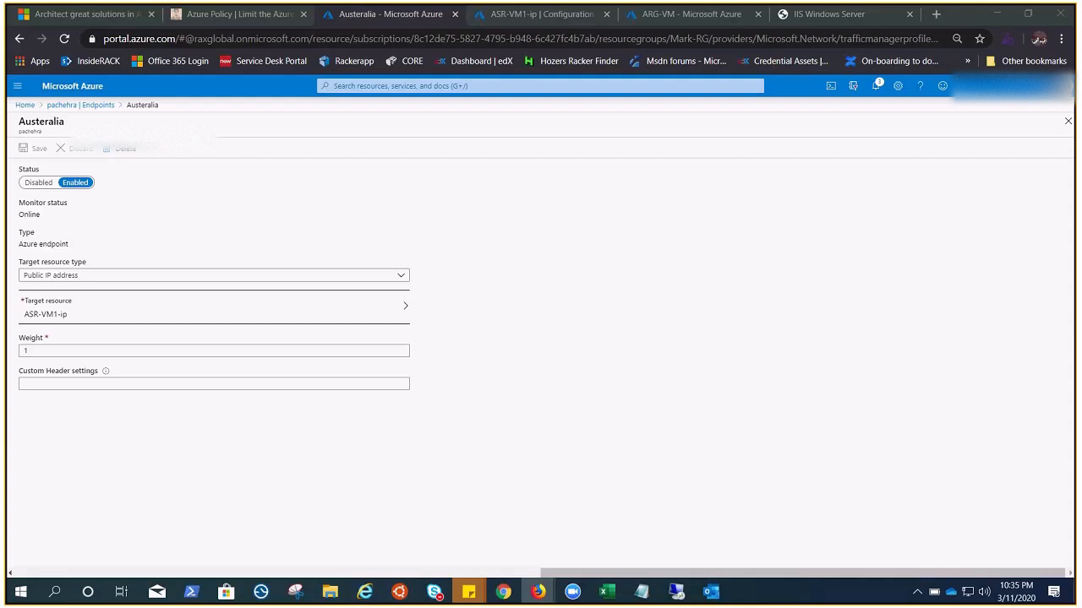
{"action": "left_click_drag", "start_coordinate": [840, 573], "coordinate": [359, 589]}
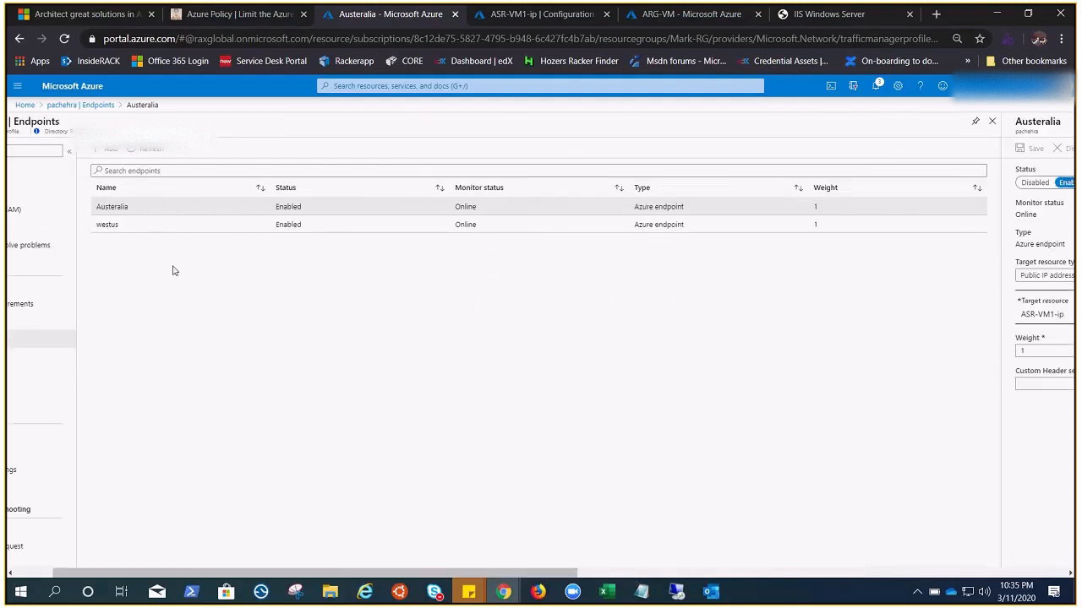
{"action": "left_click", "coordinate": [822, 14]}
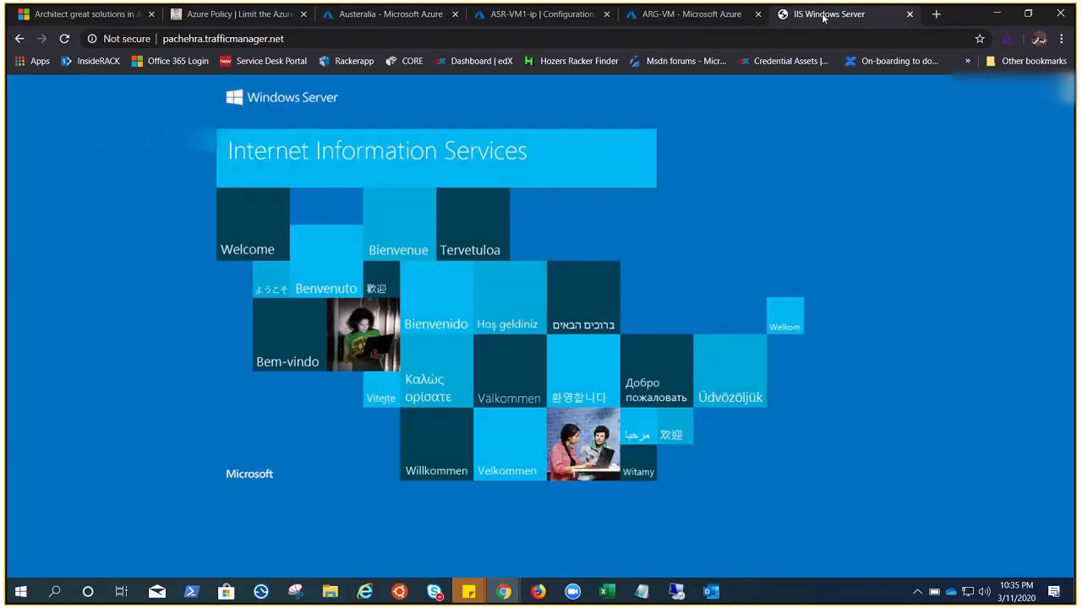
{"action": "left_click", "coordinate": [391, 15]}
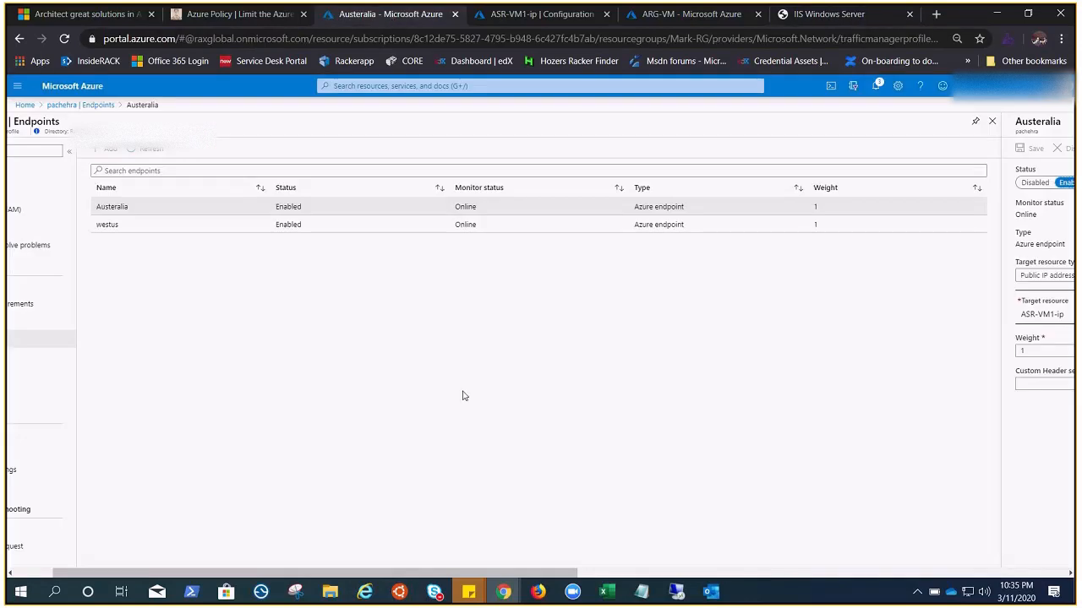
{"action": "left_click_drag", "start_coordinate": [522, 571], "coordinate": [719, 572]}
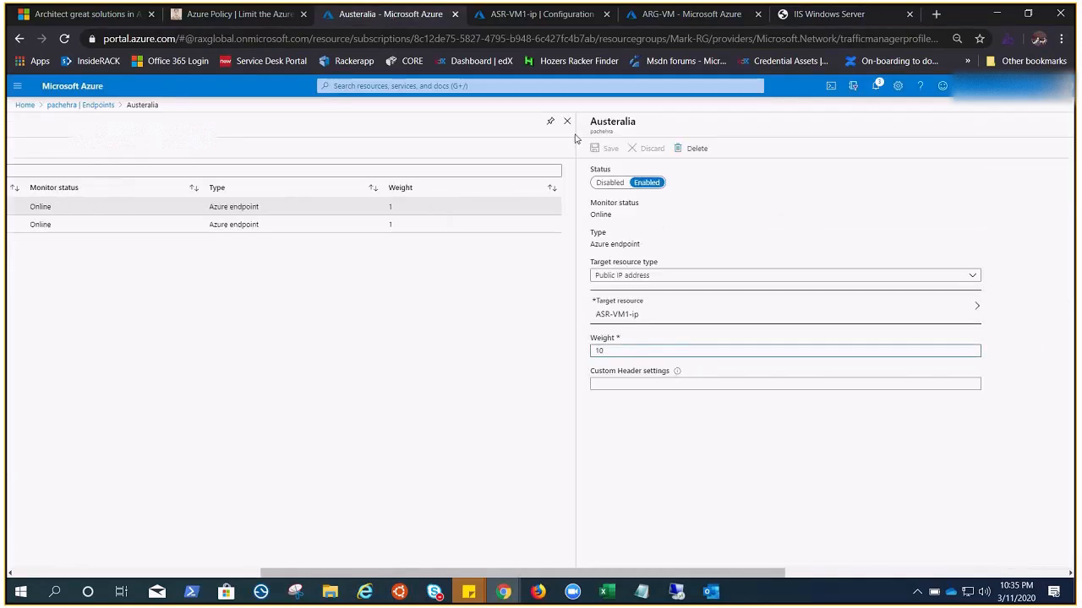
{"action": "left_click", "coordinate": [756, 174]}
{"action": "left_click", "coordinate": [607, 148]}
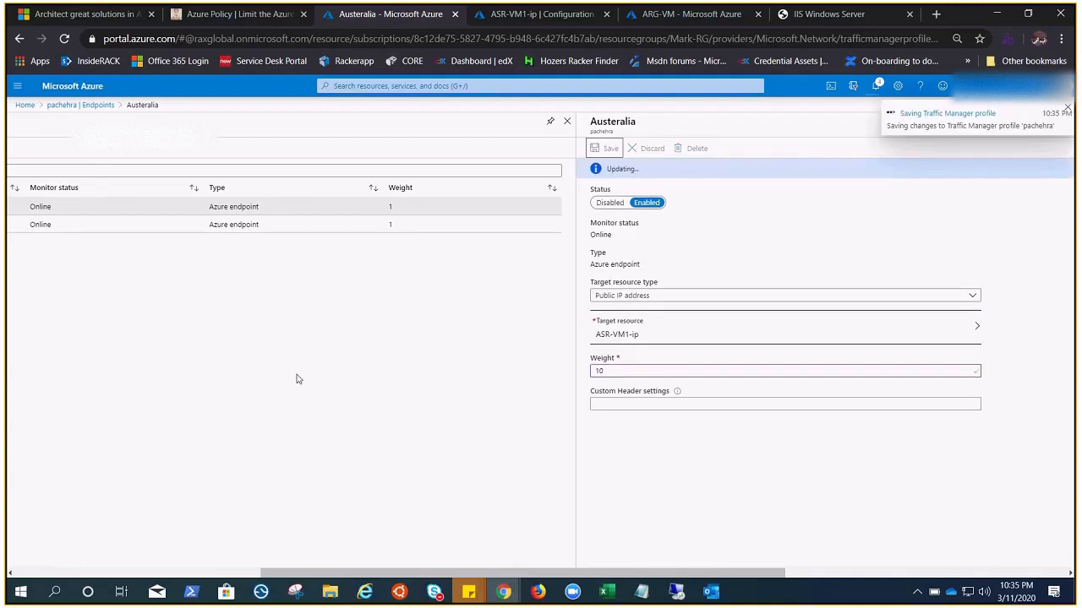
- Set the westus endpoint's weight to 90 and save it
{"action": "left_click", "coordinate": [148, 231]}
{"action": "left_click", "coordinate": [612, 351]}
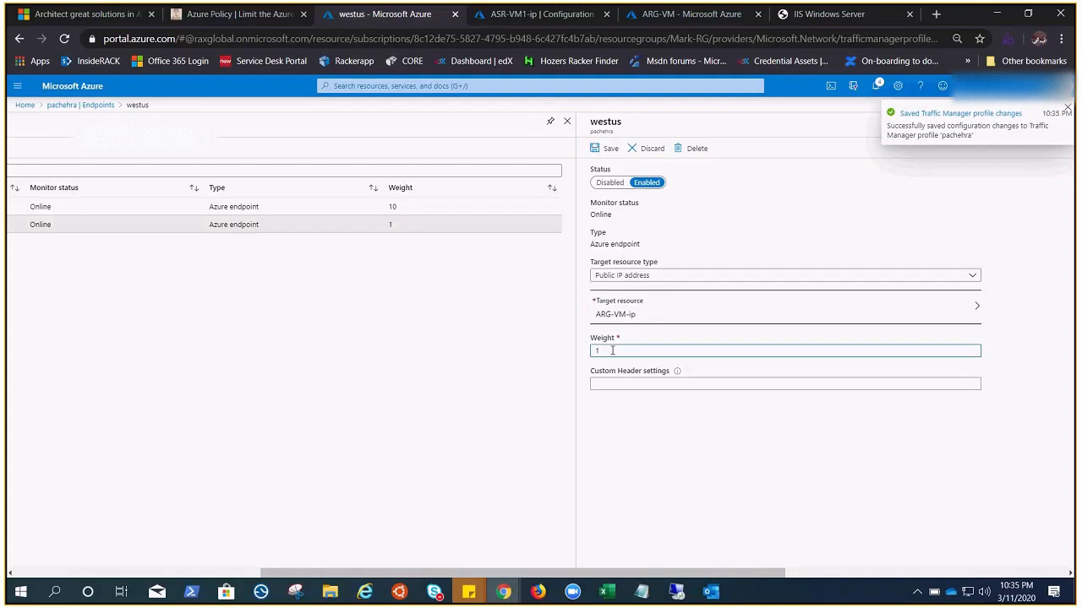
{"action": "type", "text": "90"}
{"action": "left_click", "coordinate": [603, 148]}
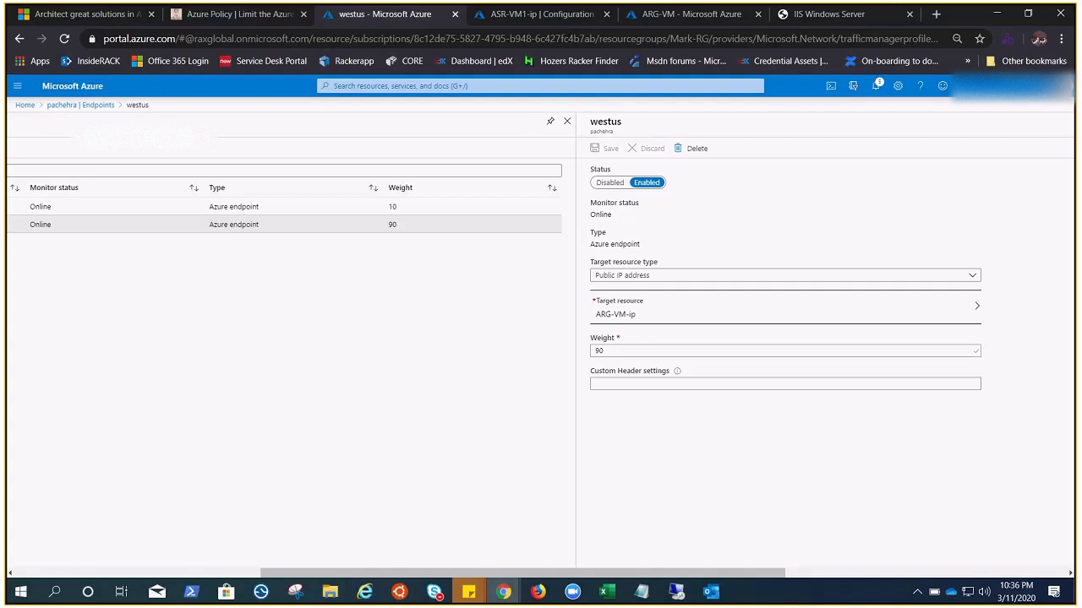
- Review the routing method options in the pachehra profile's configuration and reload the Traffic Manager site to test Weighted routing
{"action": "left_click_drag", "start_coordinate": [727, 573], "coordinate": [302, 516]}
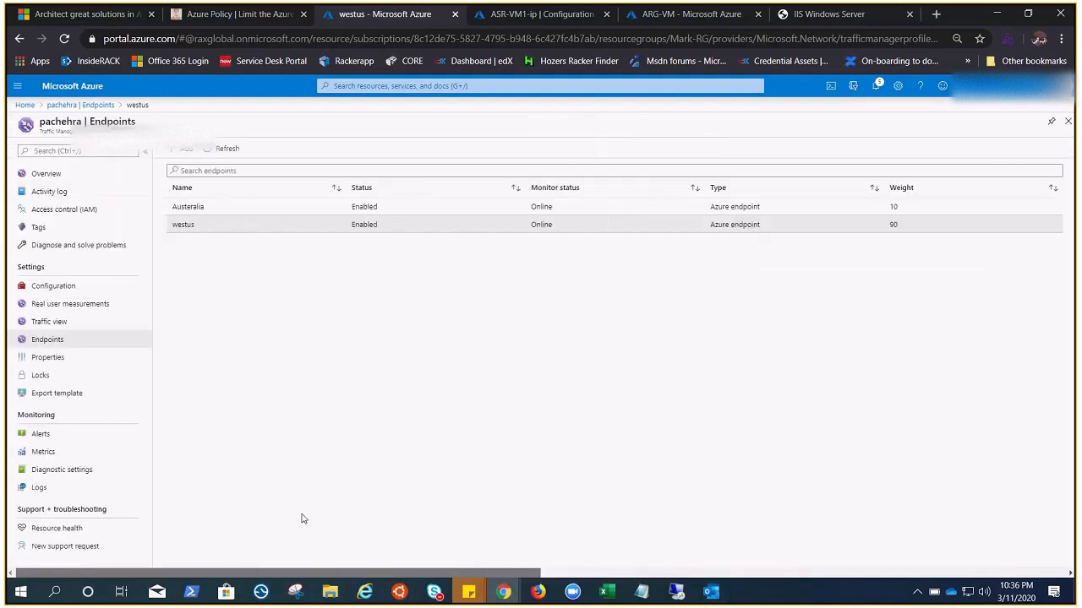
{"action": "left_click", "coordinate": [60, 293]}
{"action": "left_click", "coordinate": [549, 182]}
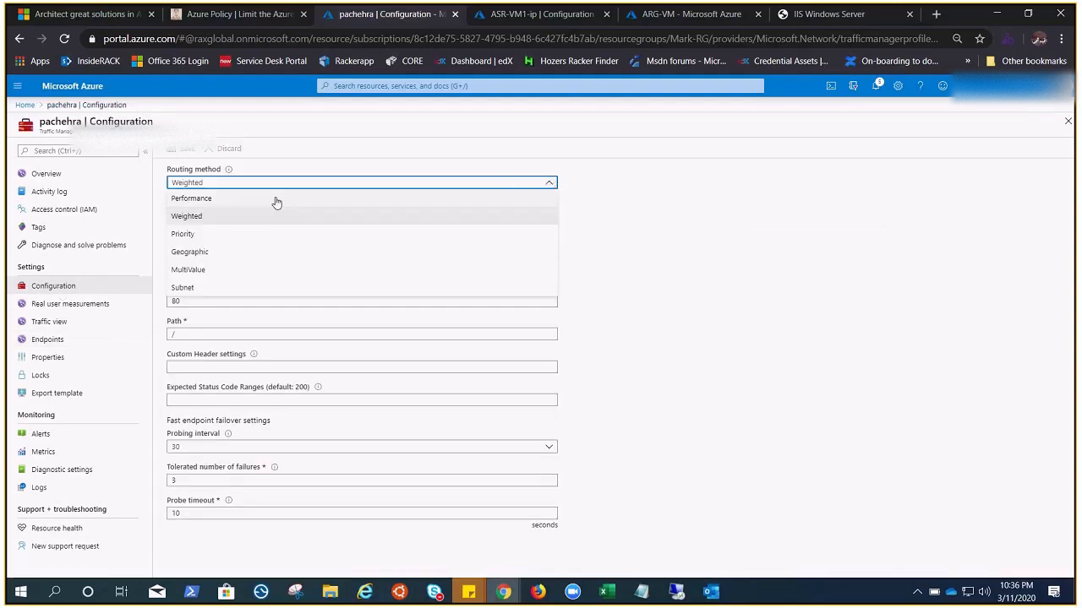
{"action": "left_click", "coordinate": [736, 211]}
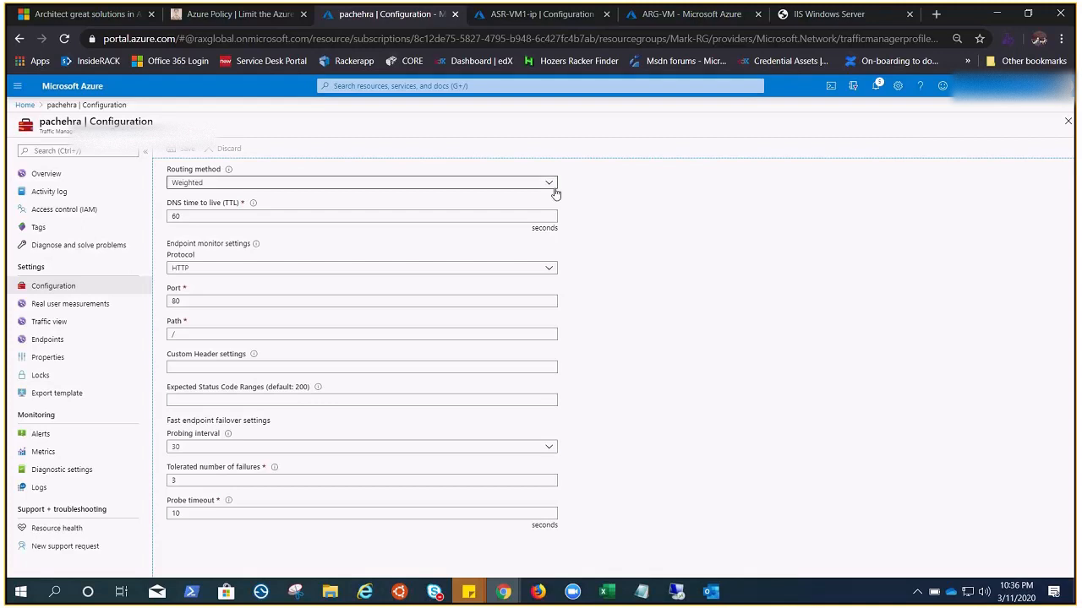
{"action": "left_click", "coordinate": [807, 15]}
{"action": "left_click", "coordinate": [64, 38]}
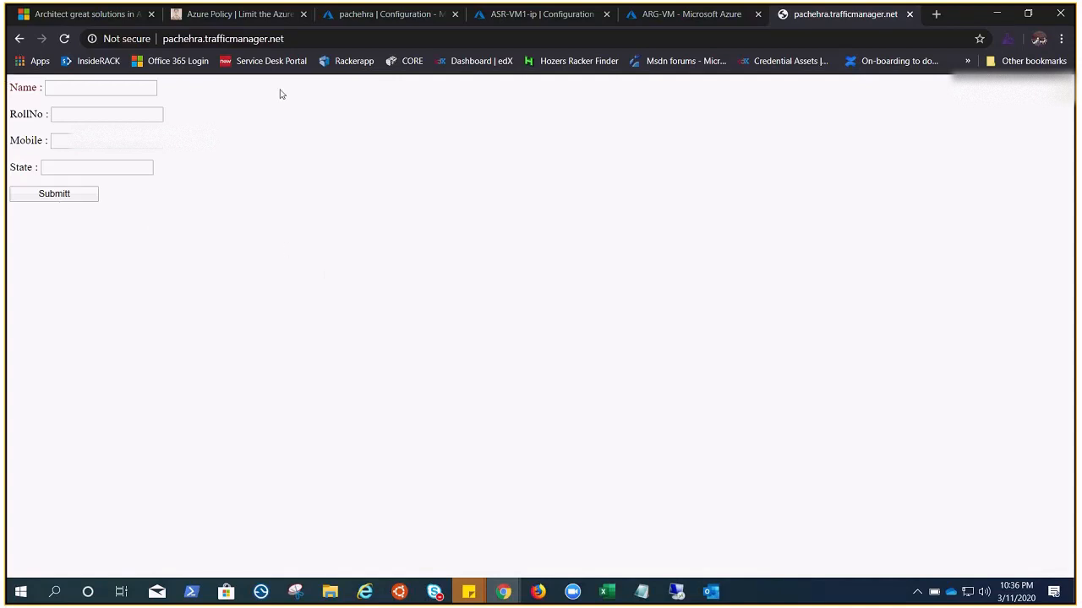
- Change the pachehra profile's routing method to Priority and save the configuration
{"action": "left_click", "coordinate": [381, 14]}
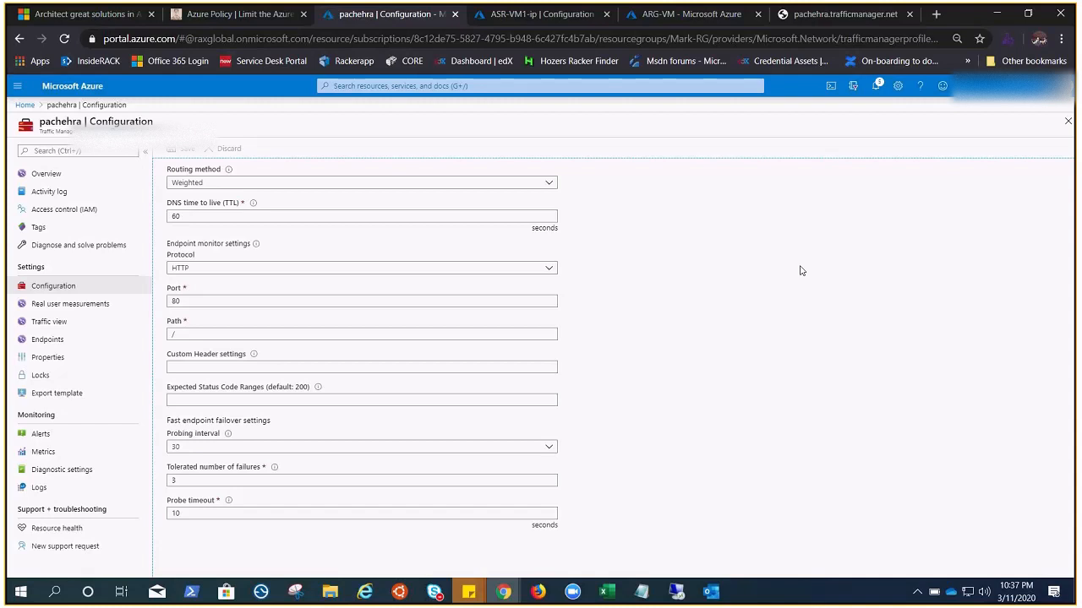
{"action": "left_click", "coordinate": [541, 184]}
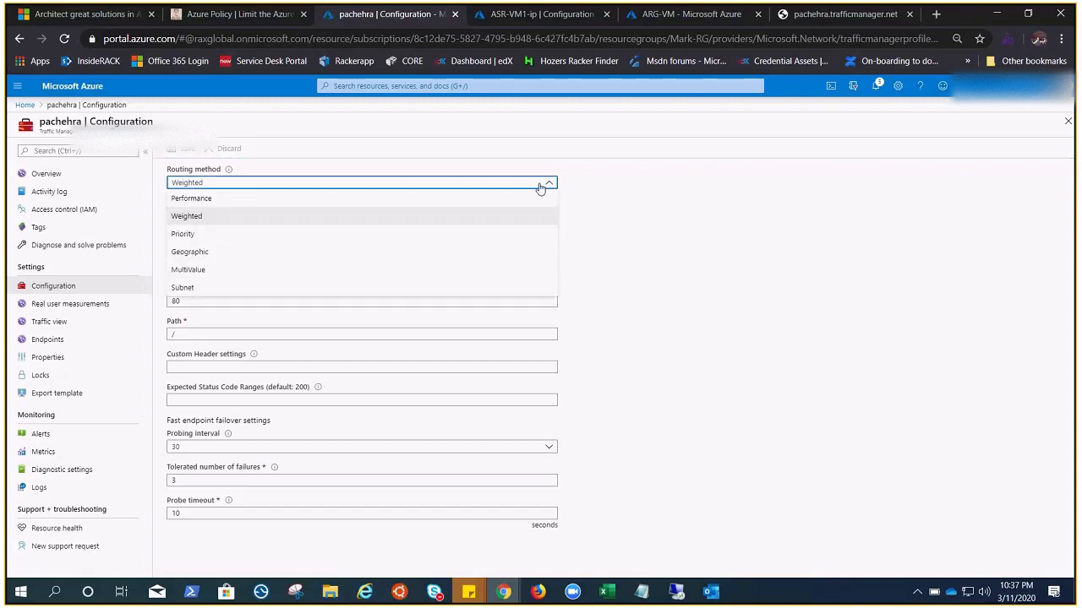
{"action": "left_click", "coordinate": [232, 237]}
{"action": "left_click", "coordinate": [181, 149]}
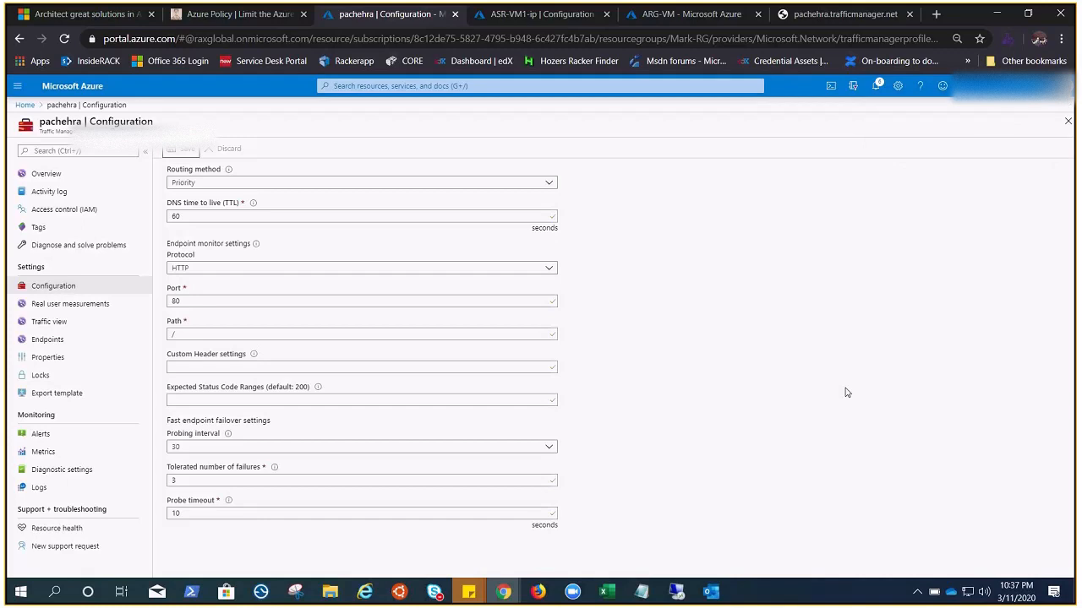
- Examine the priority settings of the Austeralia and westus endpoints in the pachehra profile
{"action": "left_click", "coordinate": [38, 341]}
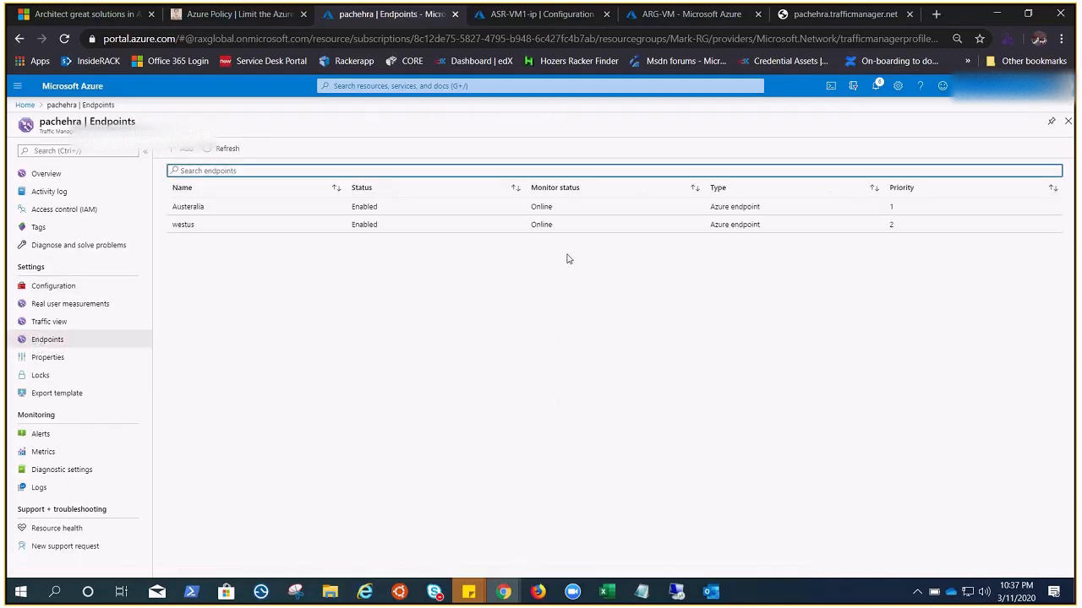
{"action": "left_click", "coordinate": [529, 207]}
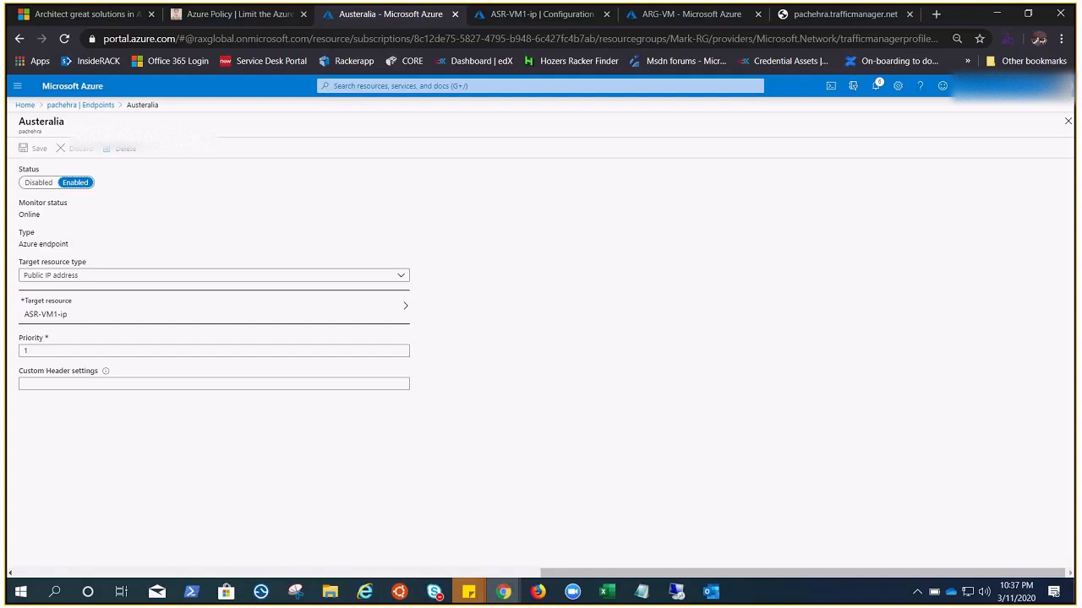
{"action": "left_click", "coordinate": [538, 592]}
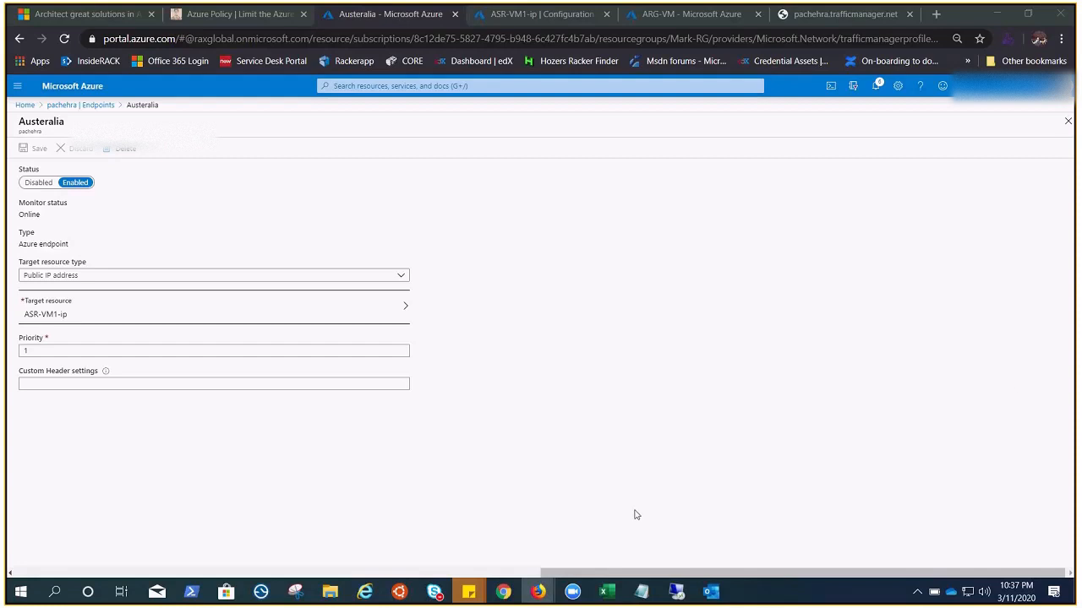
{"action": "left_click_drag", "start_coordinate": [640, 573], "coordinate": [335, 545]}
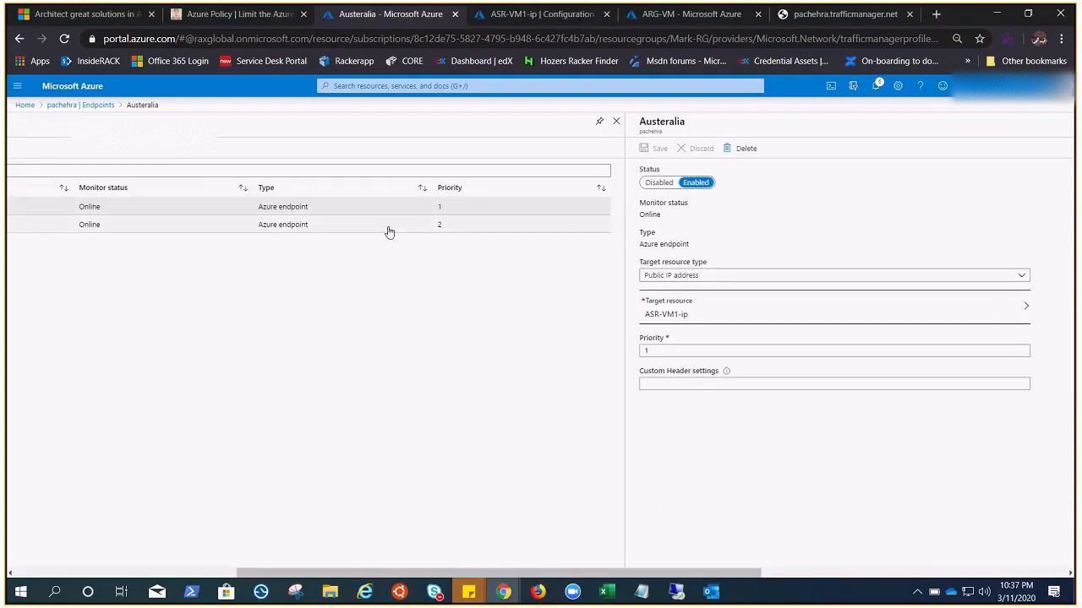
{"action": "scroll", "coordinate": [389, 231], "scroll_direction": "left", "scroll_amount": 5}
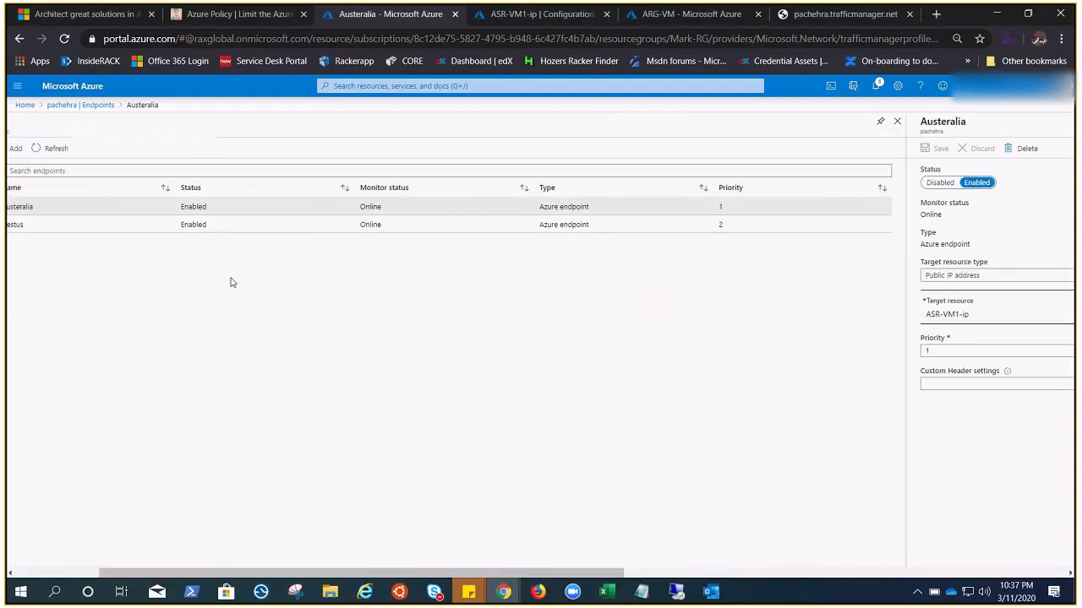
{"action": "left_click", "coordinate": [489, 230]}
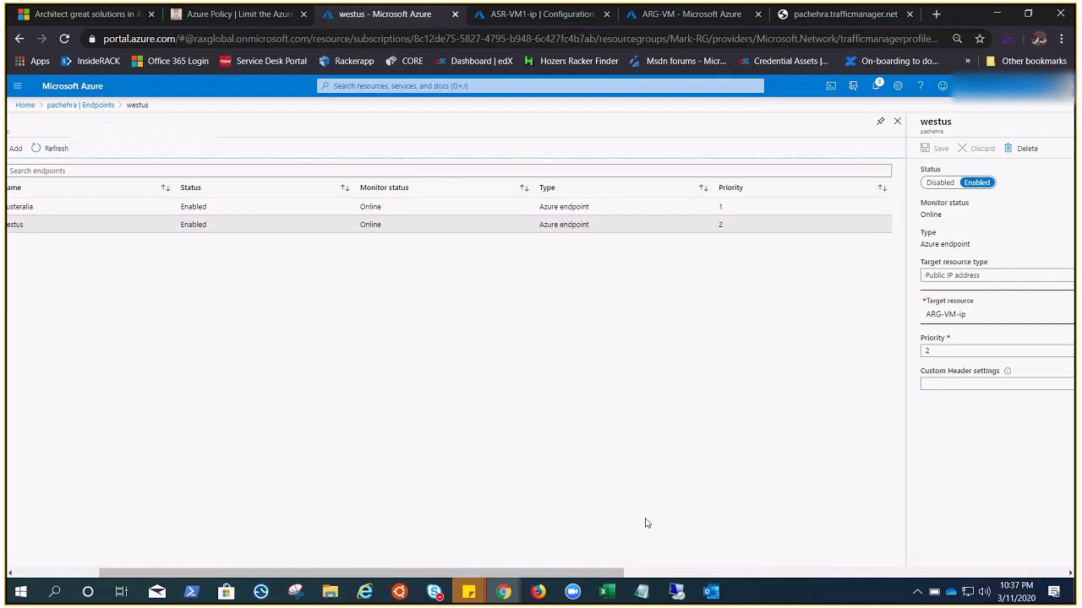
{"action": "left_click_drag", "start_coordinate": [607, 574], "coordinate": [411, 232]}
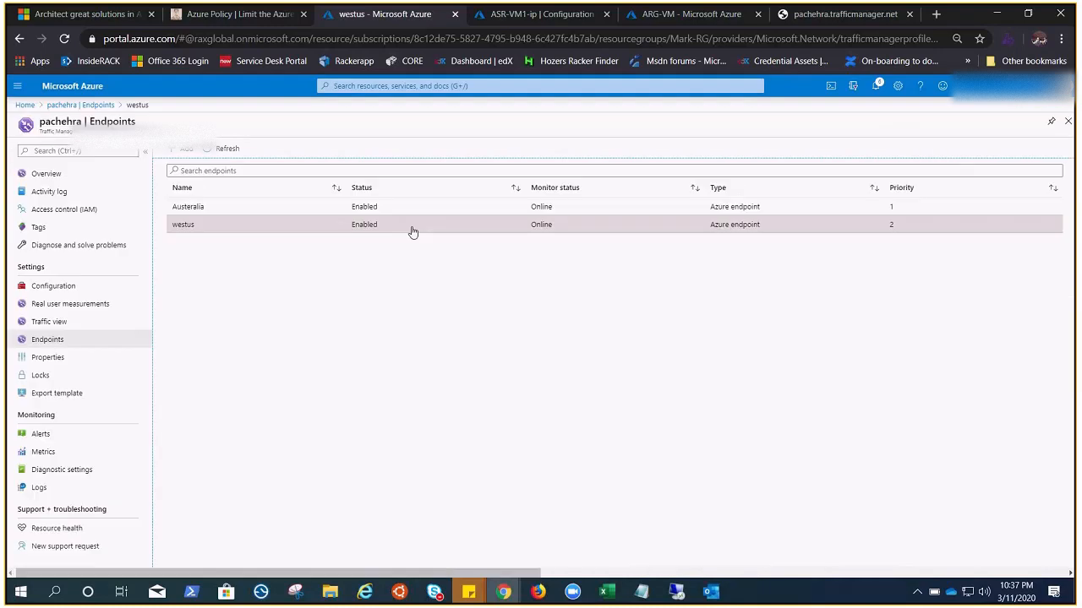
{"action": "left_click_drag", "start_coordinate": [522, 575], "coordinate": [573, 475]}
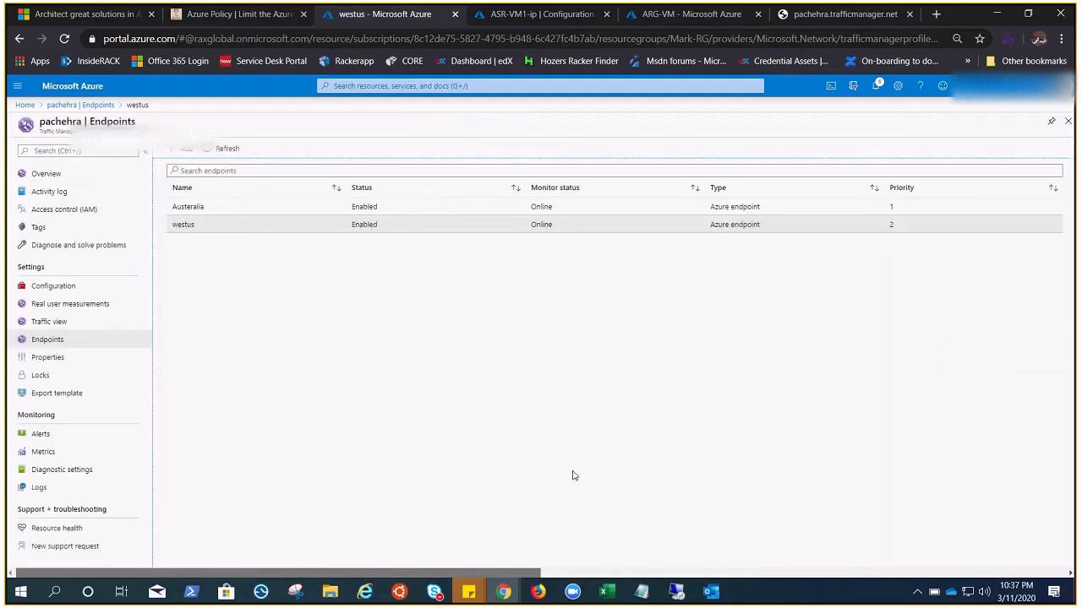
- Reload pachehra.trafficmanager.net twice and refresh the profile's endpoint list
{"action": "left_click", "coordinate": [832, 18]}
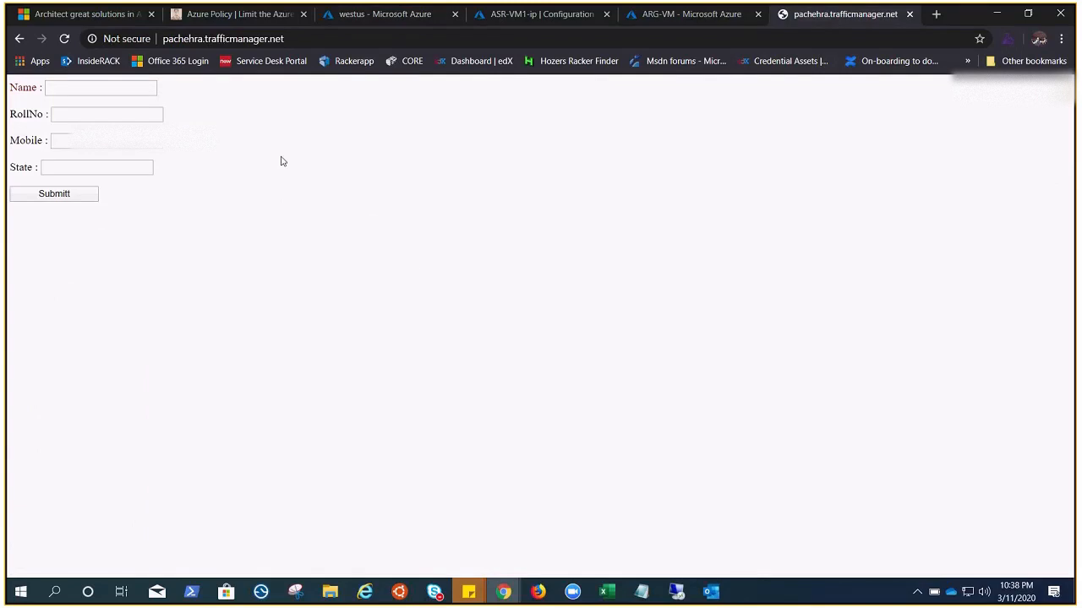
{"action": "left_click", "coordinate": [65, 39]}
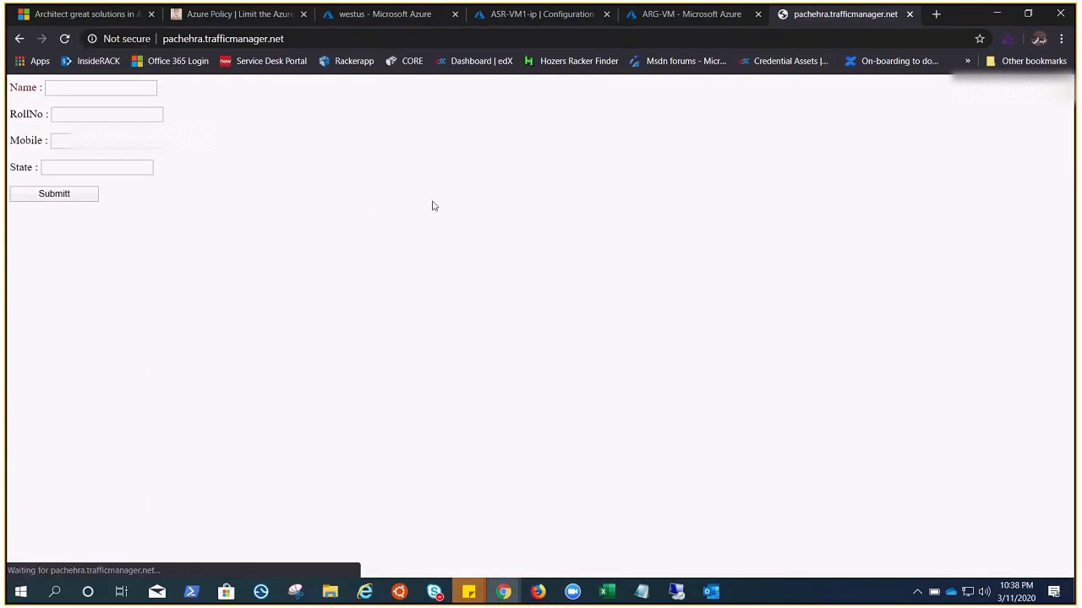
{"action": "left_click", "coordinate": [65, 39]}
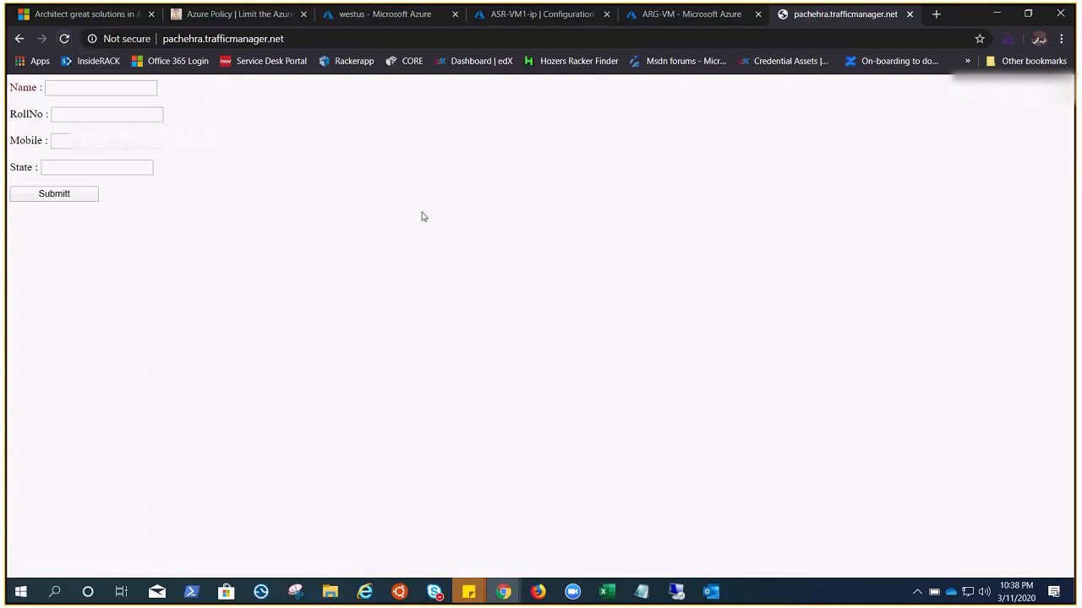
{"action": "left_click", "coordinate": [373, 20]}
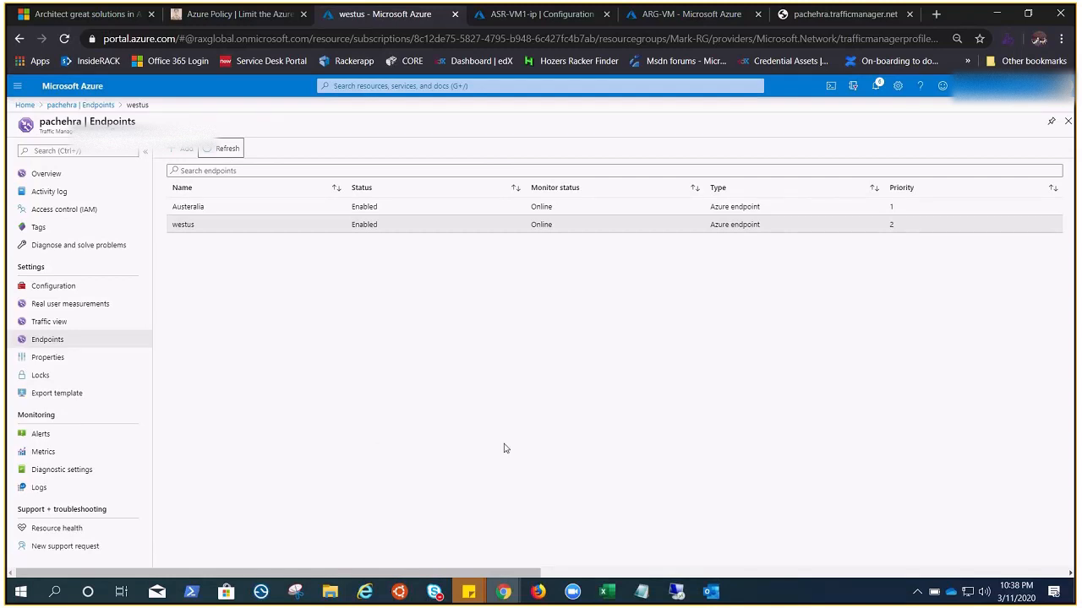
{"action": "left_click", "coordinate": [221, 149]}
- Reload the Traffic Manager site repeatedly to test which endpoint Priority routing serves
{"action": "left_click", "coordinate": [815, 14]}
{"action": "left_click", "coordinate": [64, 39]}
{"action": "left_click", "coordinate": [64, 39]}
{"action": "left_click", "coordinate": [67, 42]}
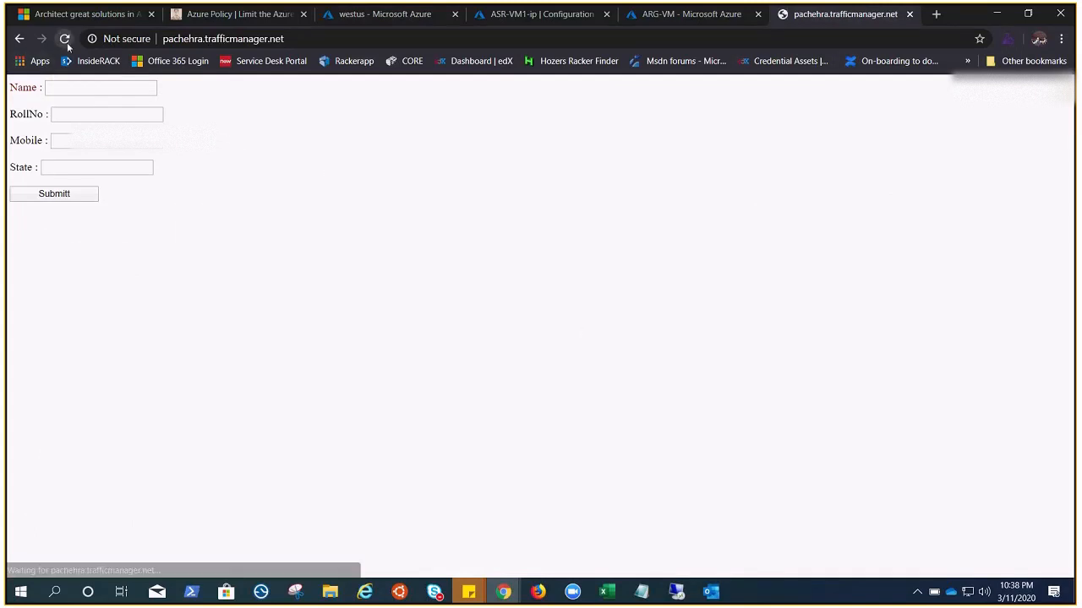
{"action": "left_click", "coordinate": [67, 42]}
{"action": "left_click", "coordinate": [67, 42]}
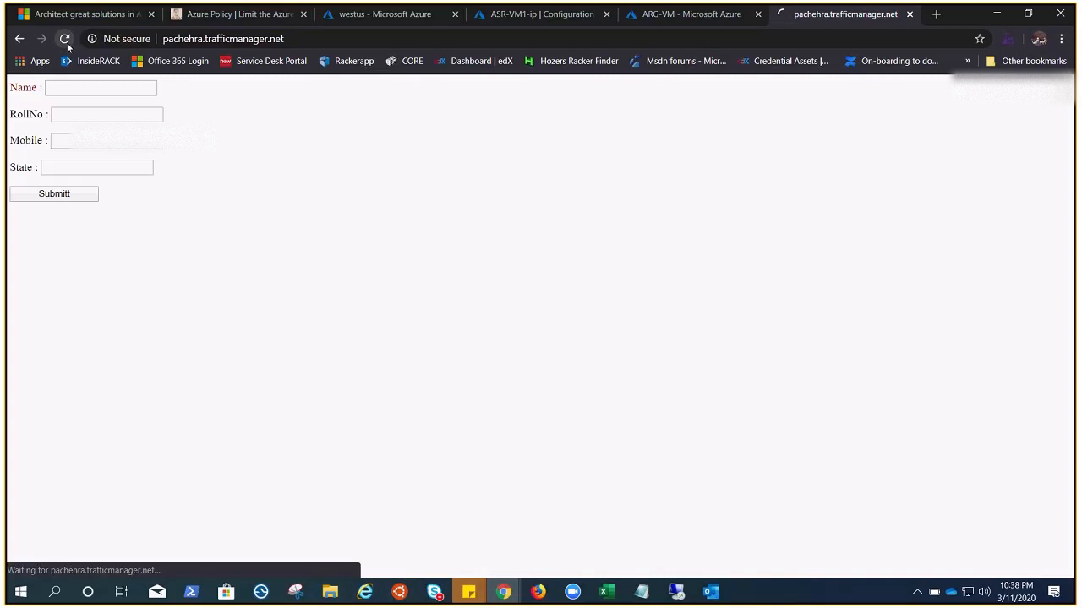
{"action": "left_click", "coordinate": [67, 42]}
{"action": "key", "text": "F5"}
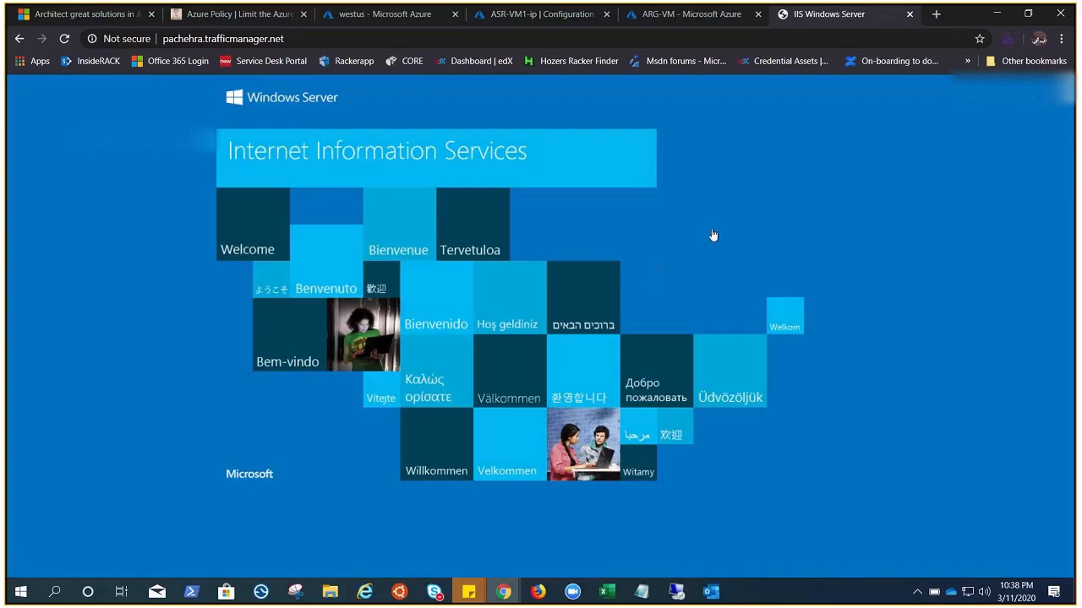
{"action": "key", "text": "F5"}
- Stop the ASR-VM1 virtual machine in Australia East without reserving its public IP address
{"action": "left_click", "coordinate": [368, 16]}
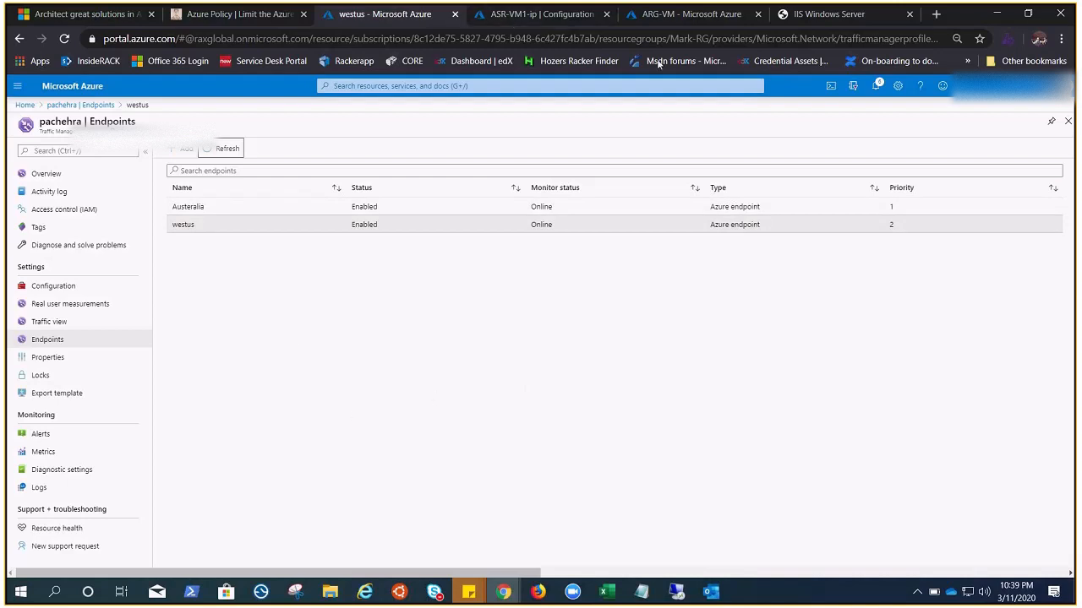
{"action": "left_click", "coordinate": [674, 16]}
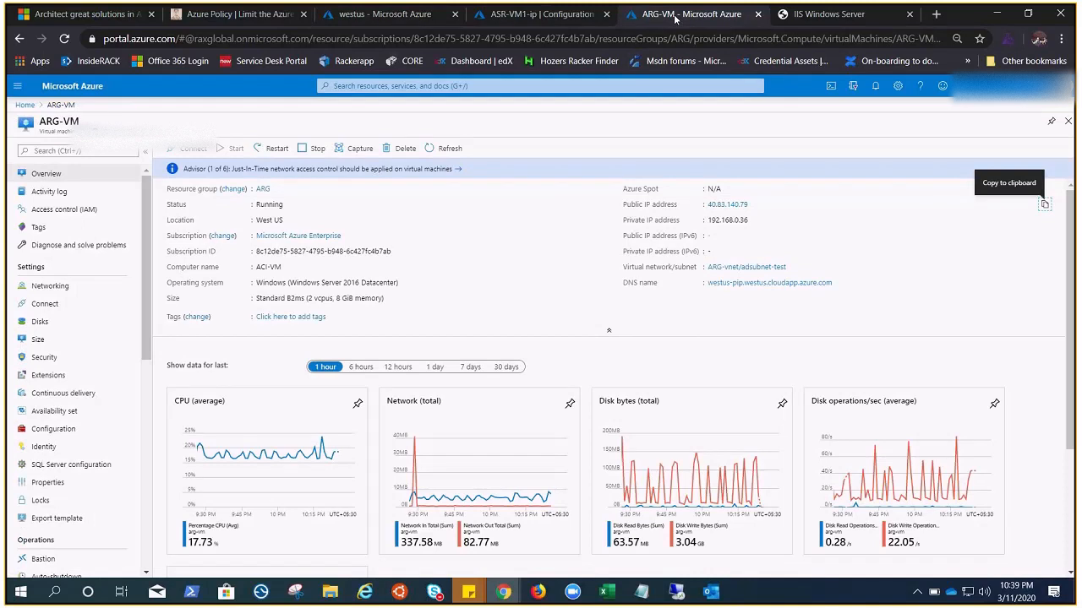
{"action": "left_click", "coordinate": [541, 14]}
{"action": "left_click", "coordinate": [201, 148]}
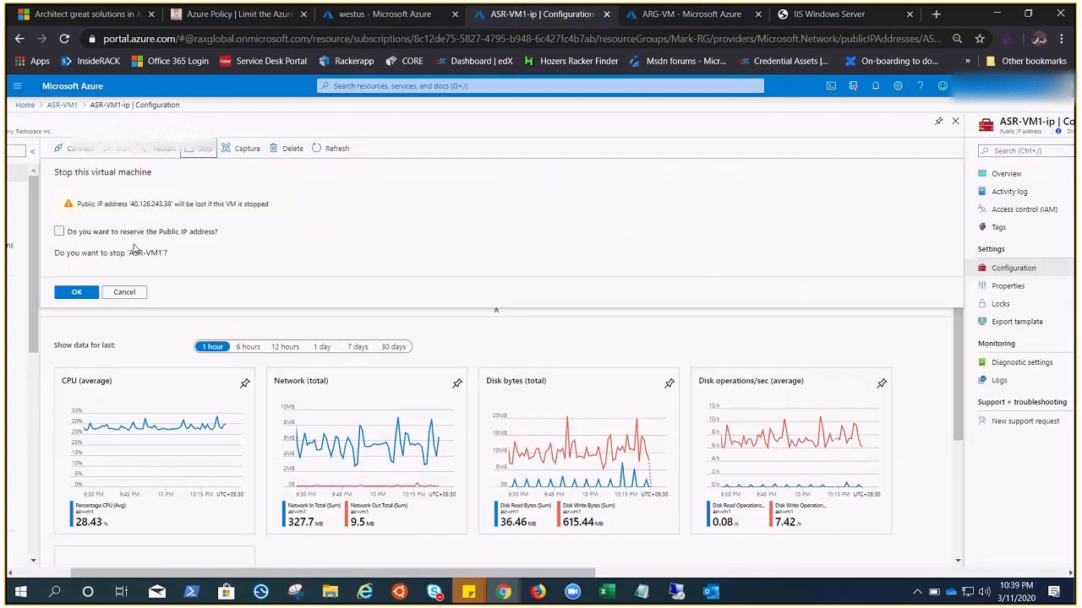
{"action": "left_click", "coordinate": [77, 293]}
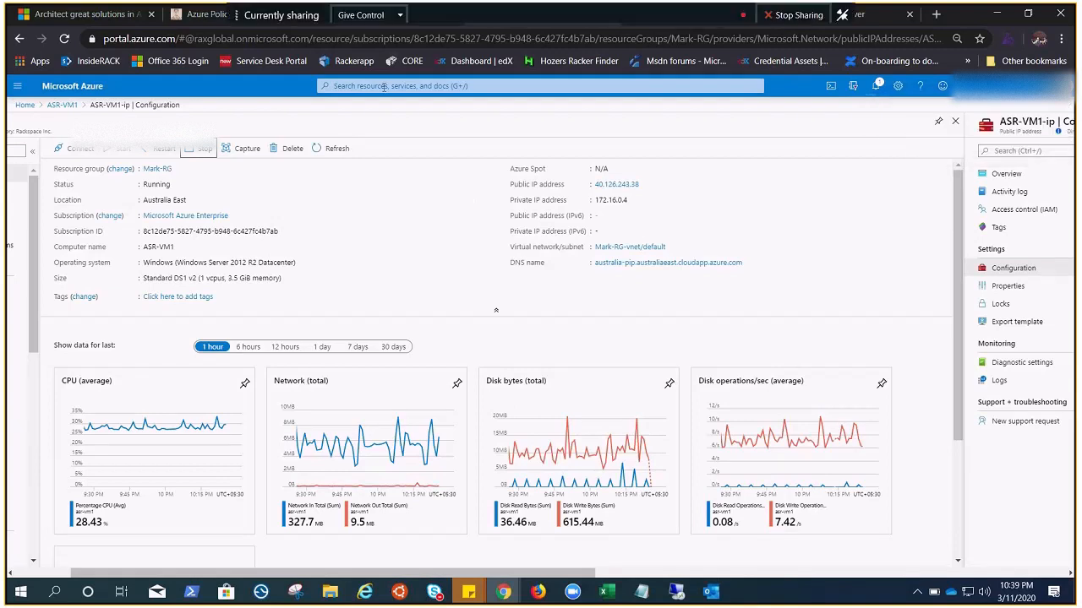
- Check the monitor status of the pachehra profile's endpoints and reload the Traffic Manager site to test failover from ASR-VM1
{"action": "left_click", "coordinate": [382, 18]}
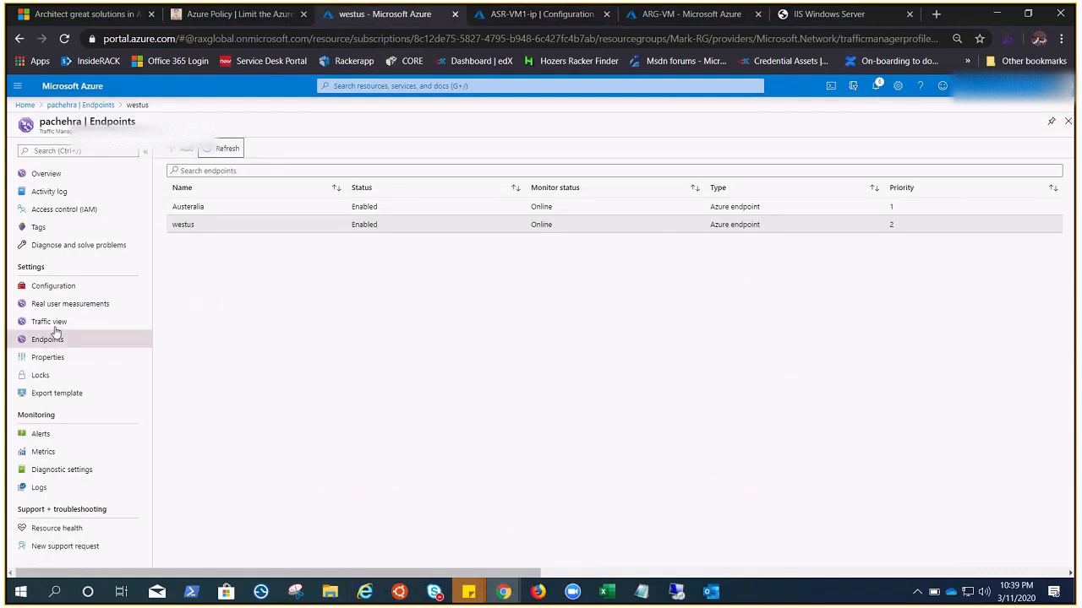
{"action": "left_click", "coordinate": [53, 285]}
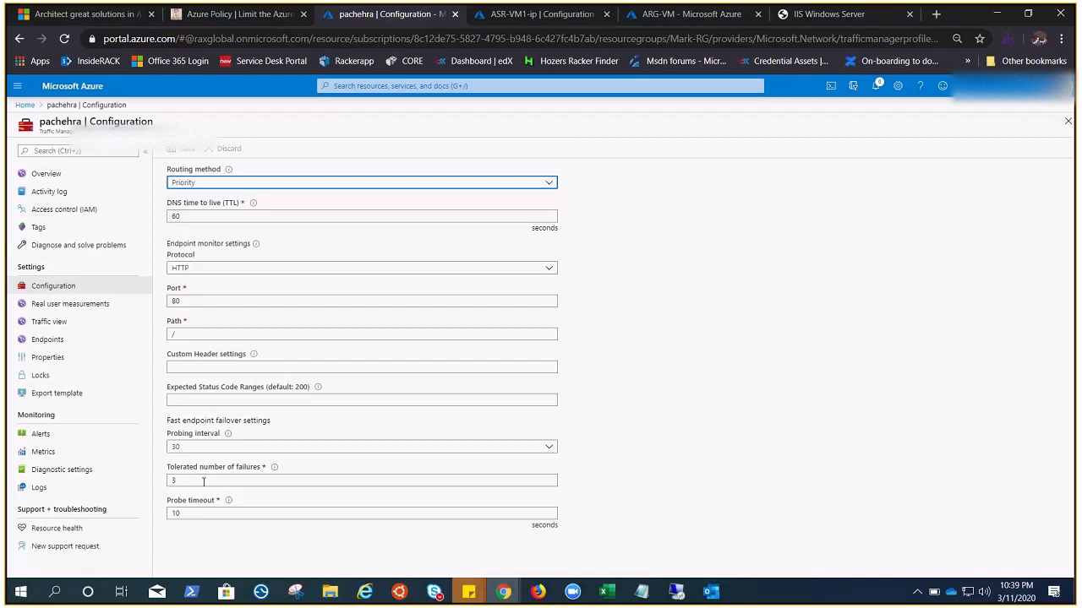
{"action": "left_click", "coordinate": [51, 190]}
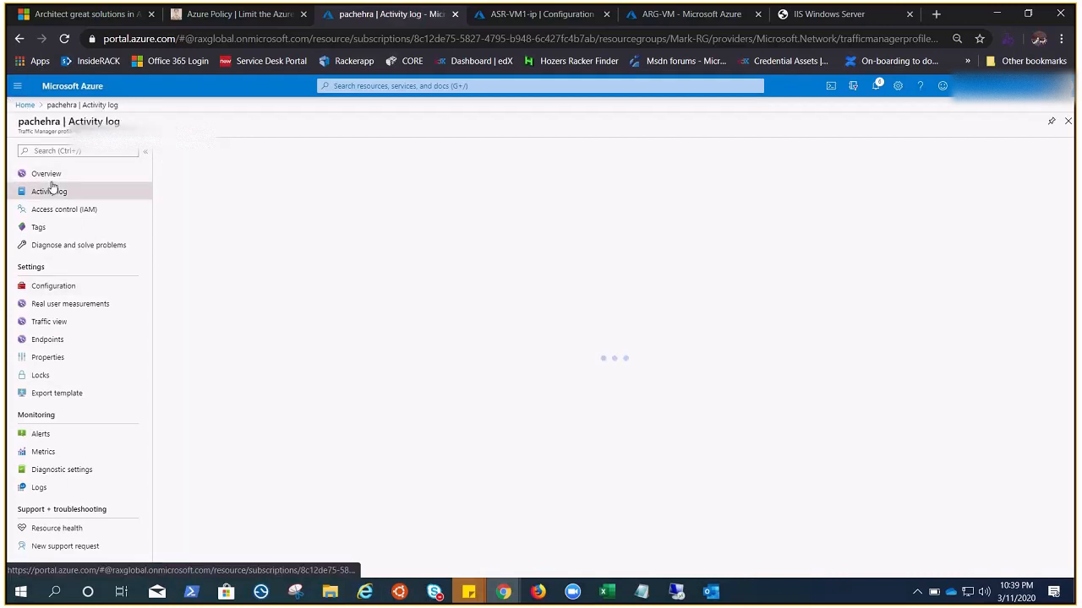
{"action": "left_click", "coordinate": [68, 341]}
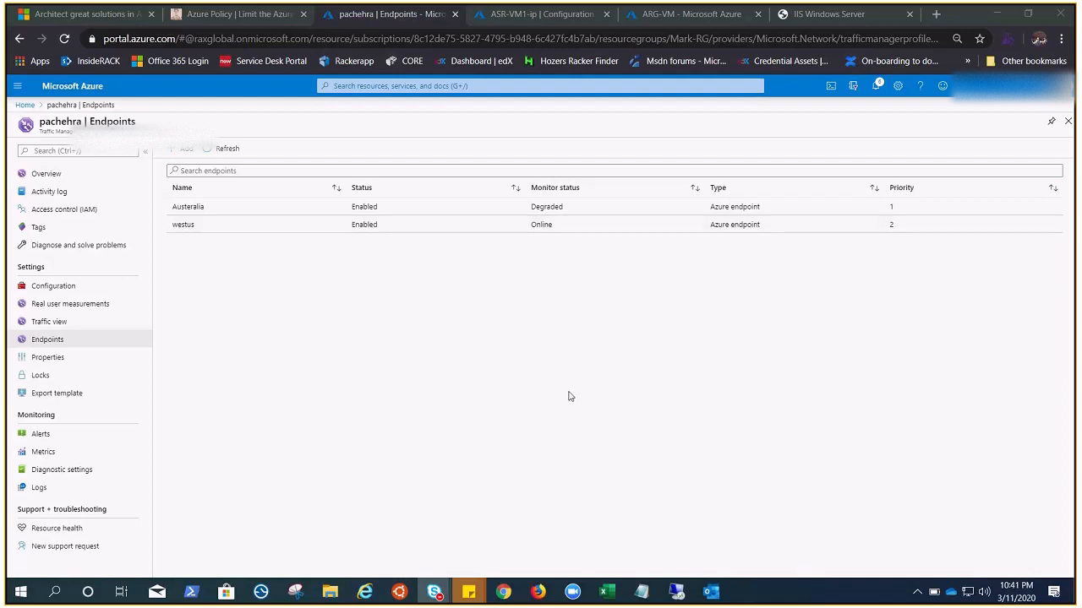
{"action": "left_click", "coordinate": [813, 16]}
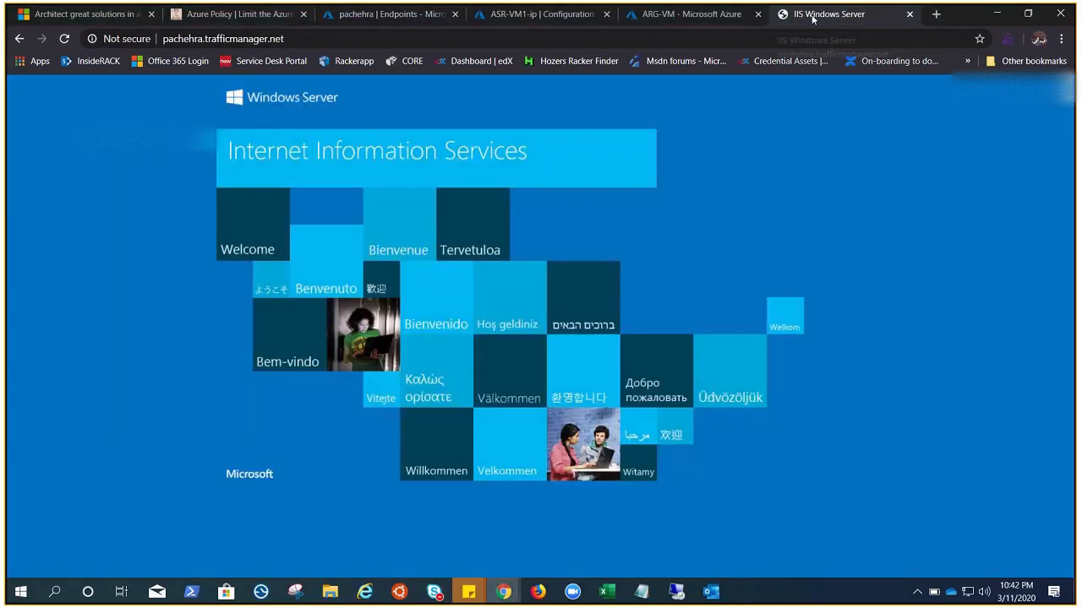
{"action": "left_click", "coordinate": [64, 38]}
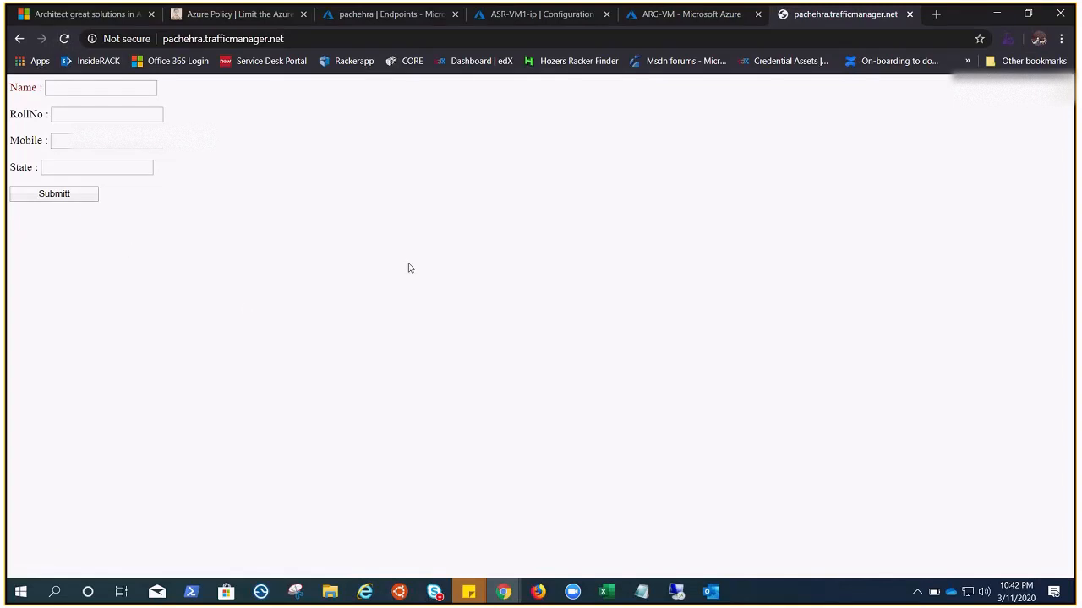
- Return to the pachehra profile in the Azure portal and open its Traffic view page
{"action": "left_click", "coordinate": [373, 17]}
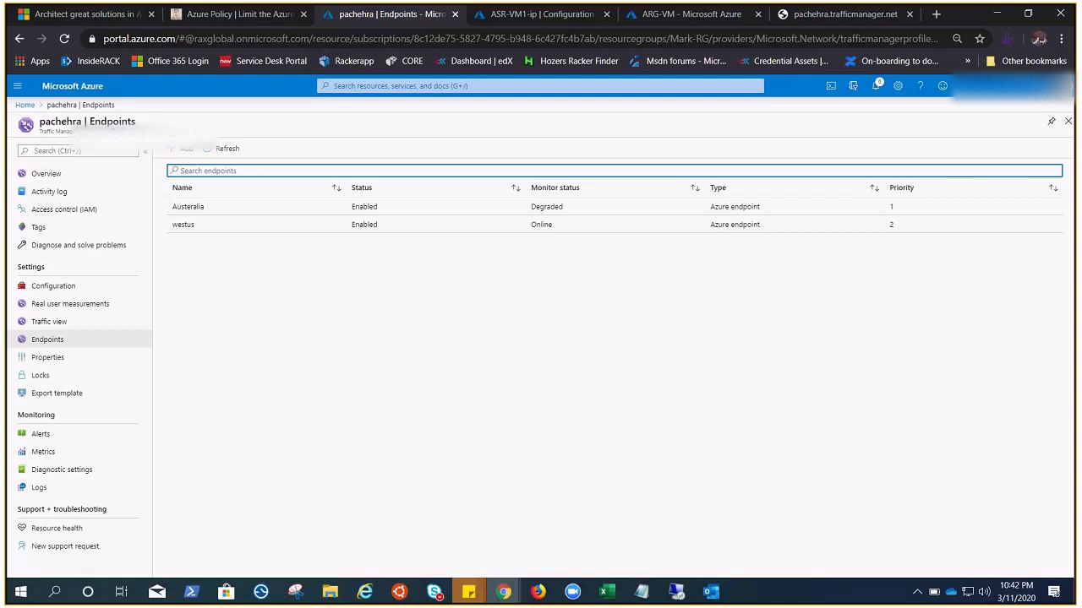
{"action": "key", "text": "alt+Tab"}
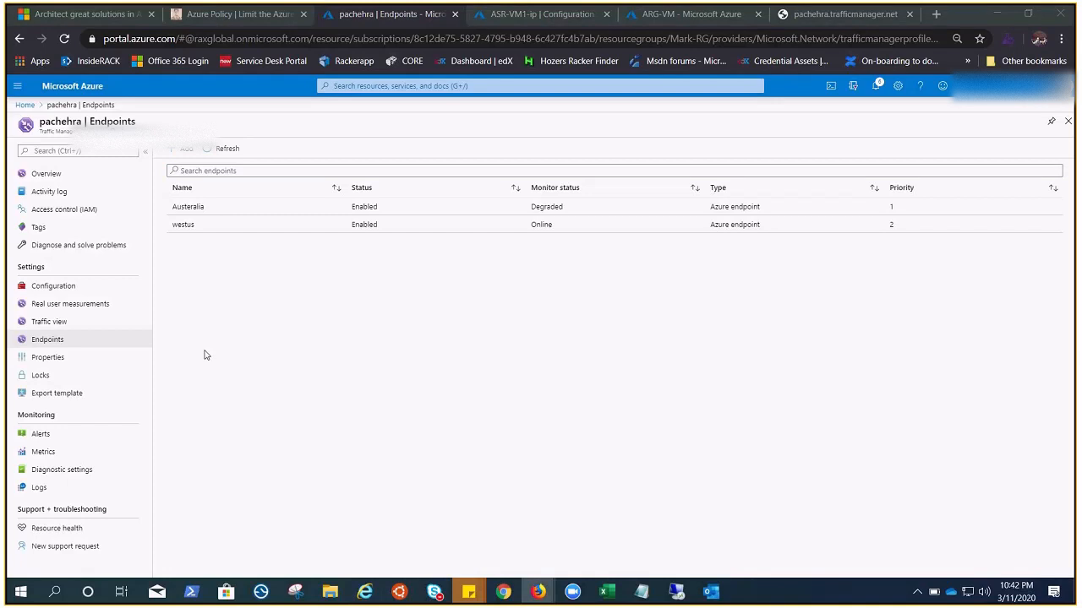
{"action": "left_click", "coordinate": [56, 322]}
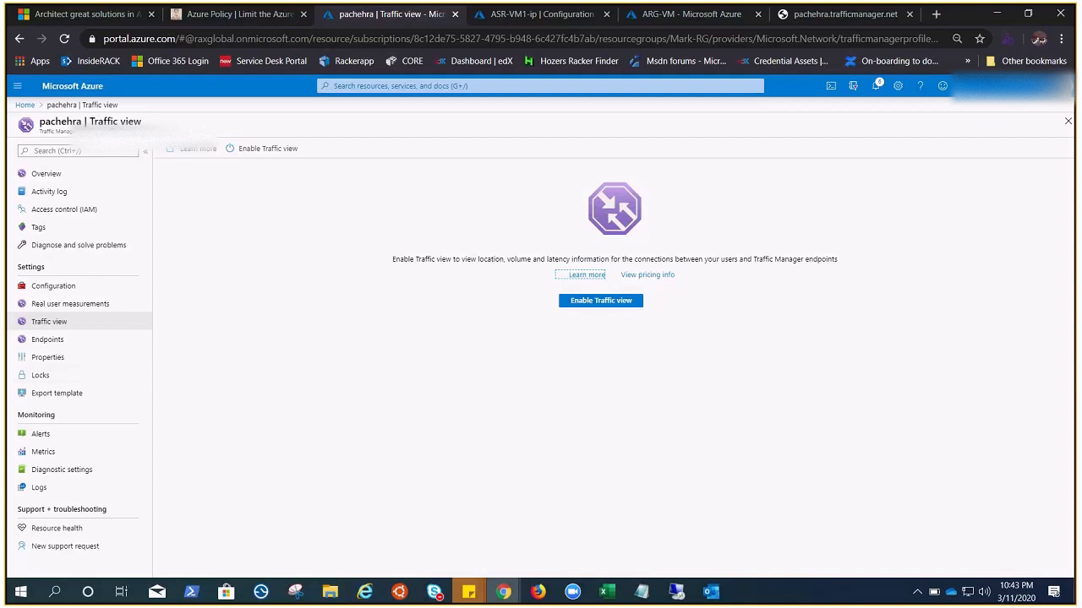
- Open the pachehra profile's Real user measurements page to examine its key generation option
{"action": "key", "text": "alt+Tab"}
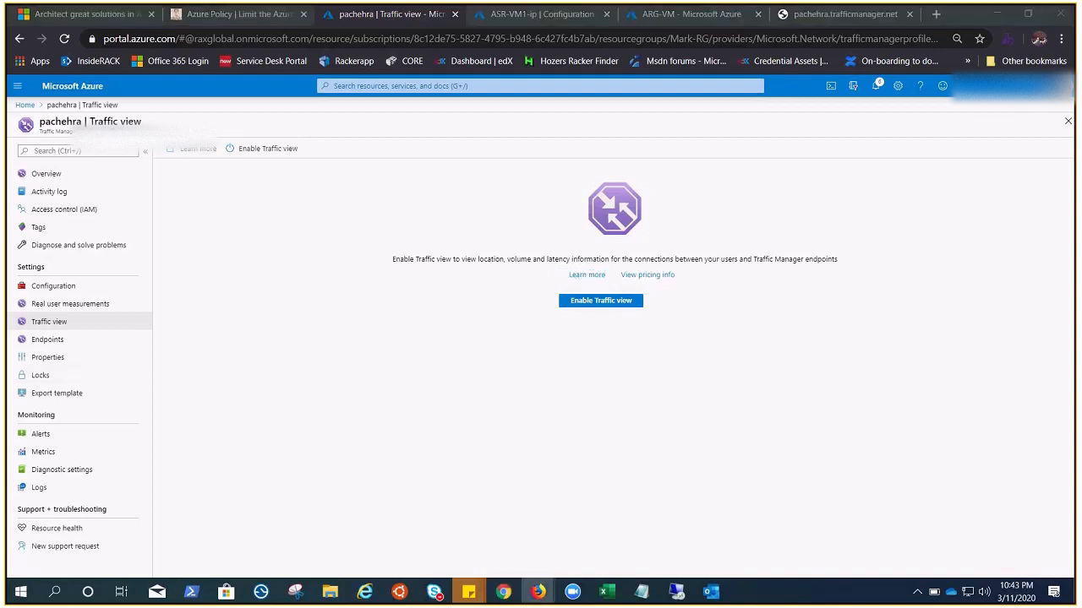
{"action": "left_click", "coordinate": [46, 306]}
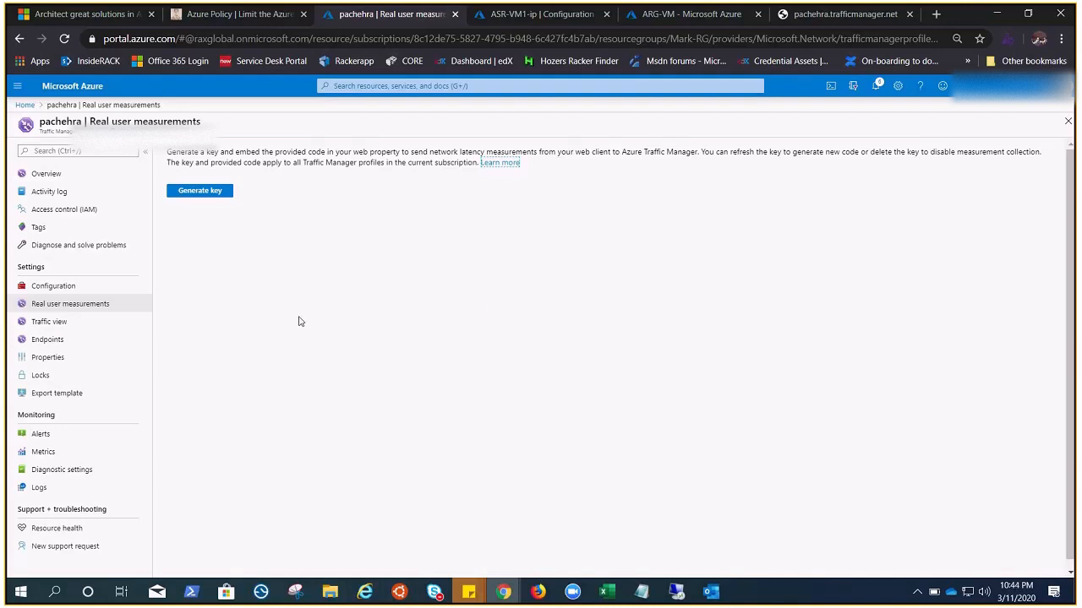
- Try Performance as the pachehra profile's routing method, and discard the unsaved edit by returning to Real user measurements
{"action": "left_click", "coordinate": [59, 285]}
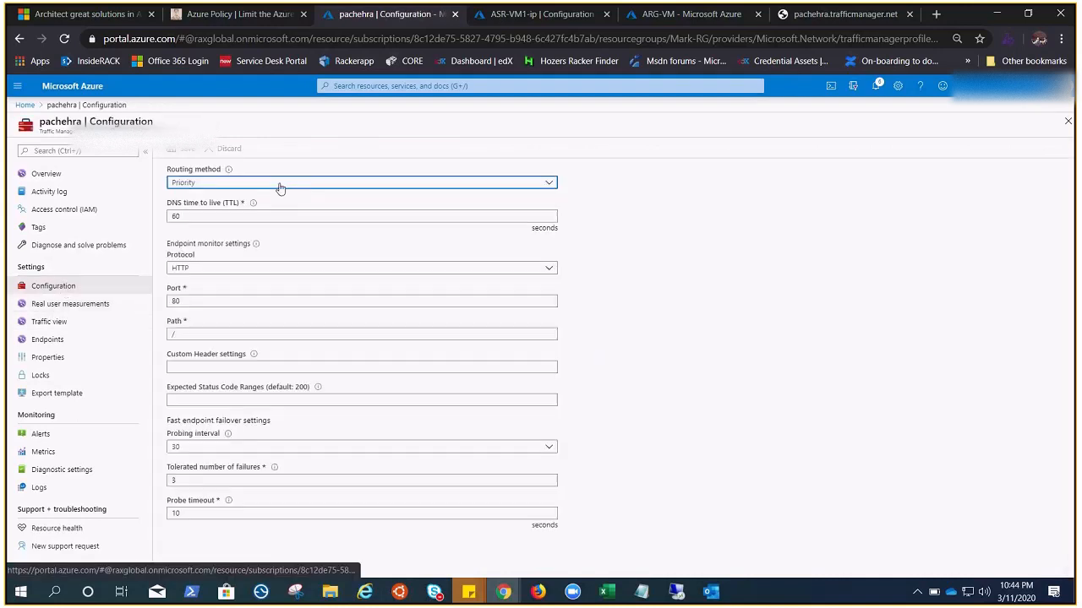
{"action": "left_click", "coordinate": [278, 184]}
{"action": "left_click", "coordinate": [191, 198]}
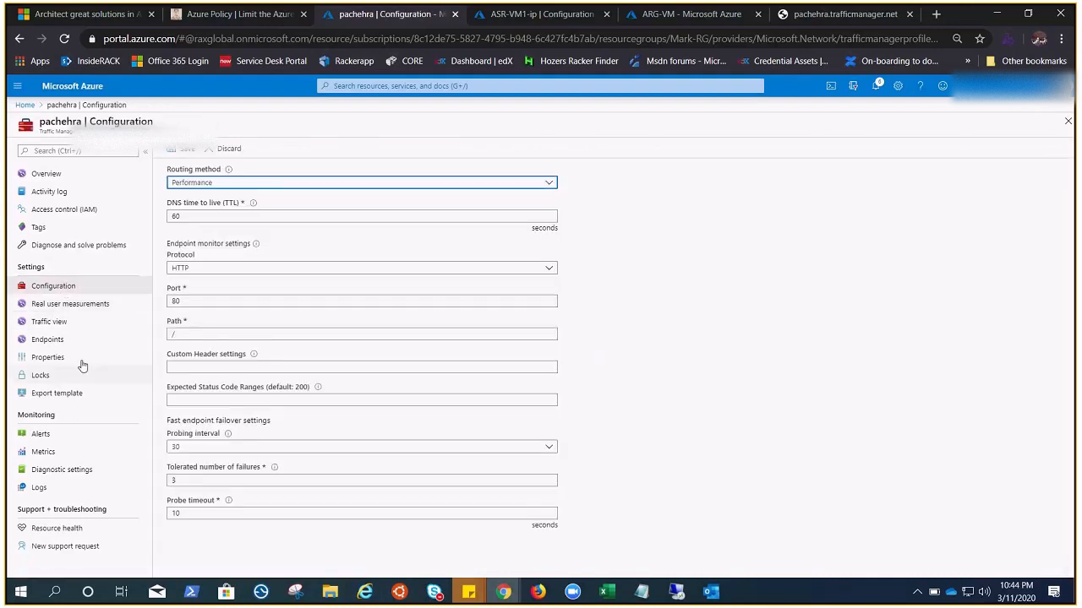
{"action": "left_click", "coordinate": [54, 306]}
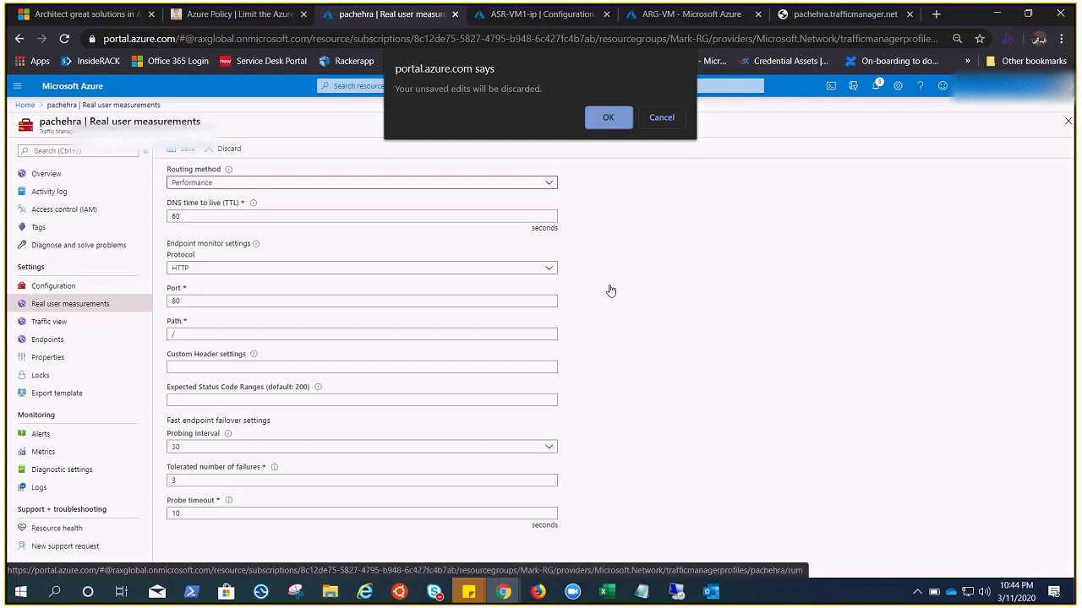
{"action": "left_click", "coordinate": [587, 119]}
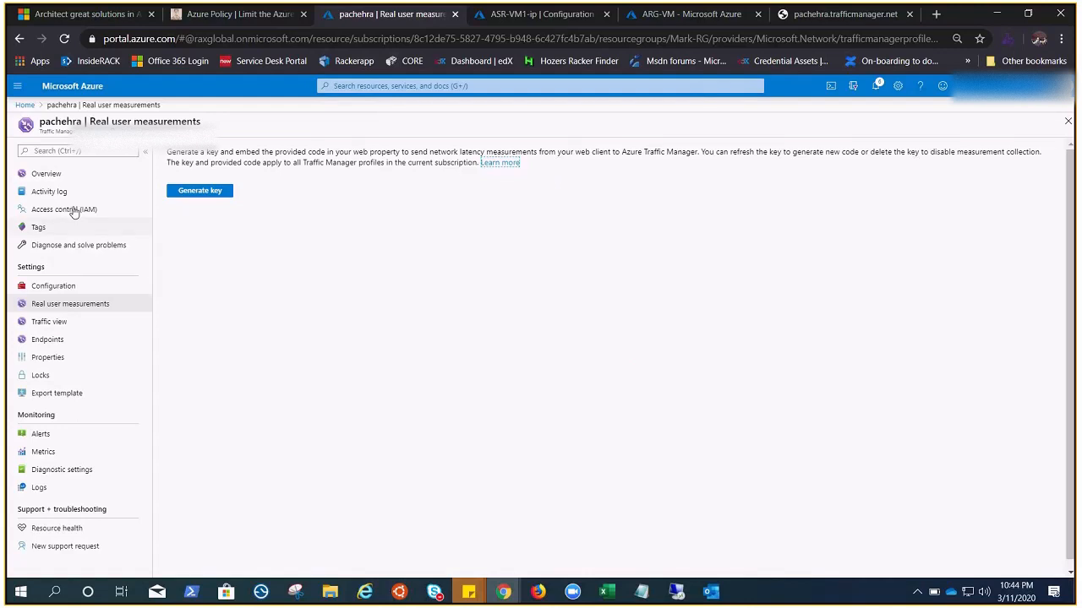
- Open the pachehra profile's overview briefly and go back to its Real user measurements page
{"action": "left_click", "coordinate": [68, 175]}
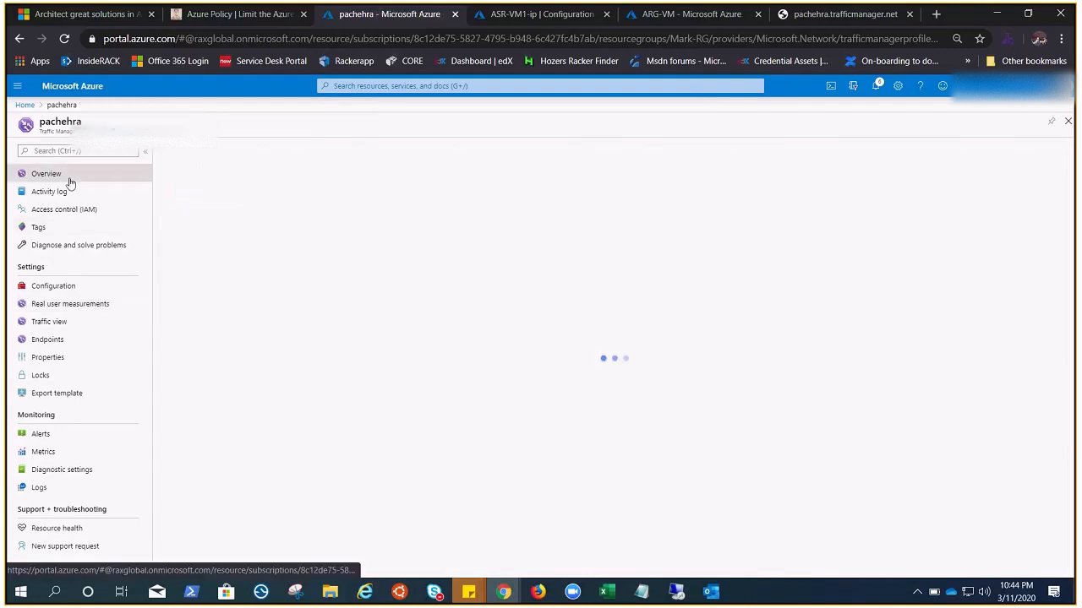
{"action": "left_click", "coordinate": [77, 304]}
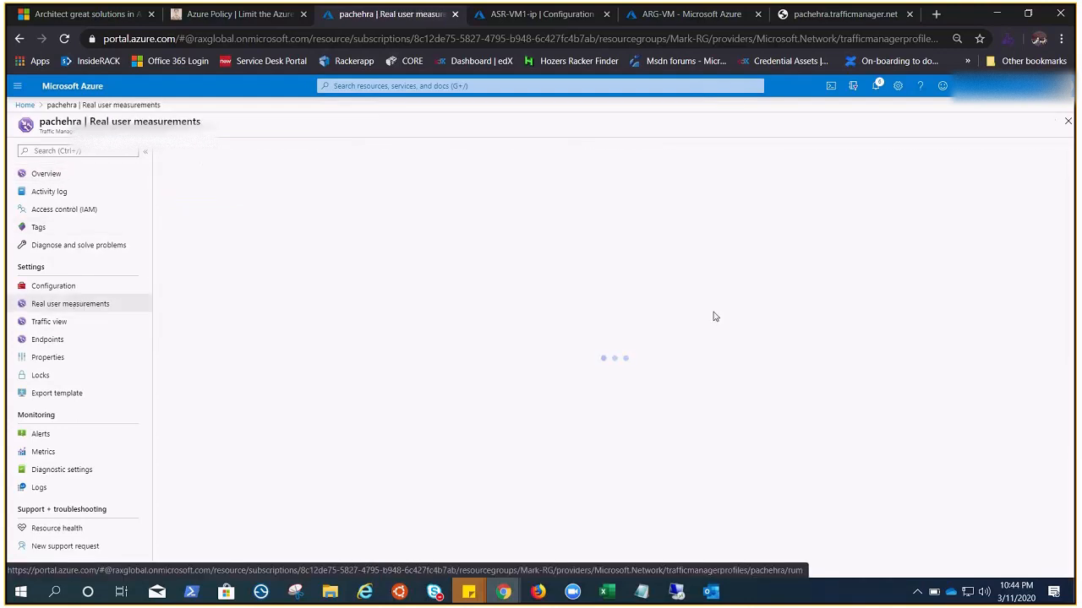